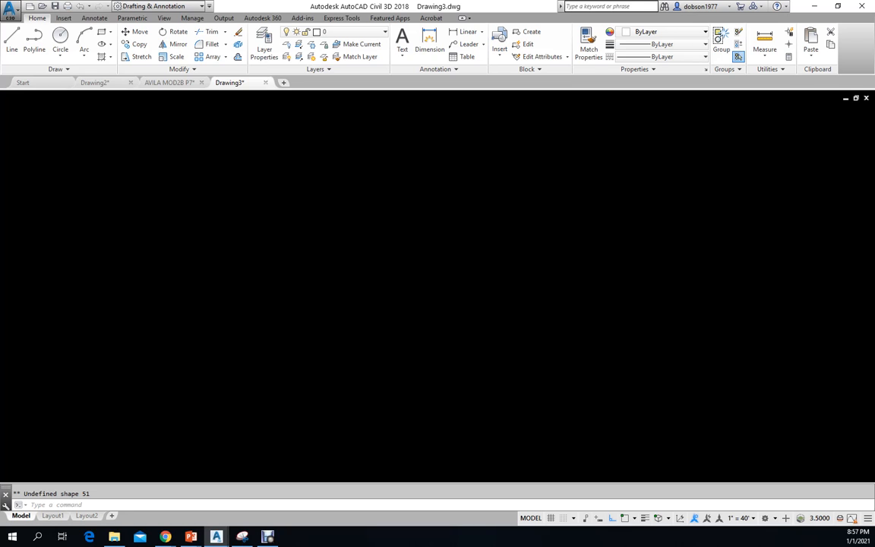
# Consult the wk1.A1.1.png reference image, and draw a vertical line 8.5 units downward as the sheet's left edge.
pyautogui.hotkey('alt', 'Tab')
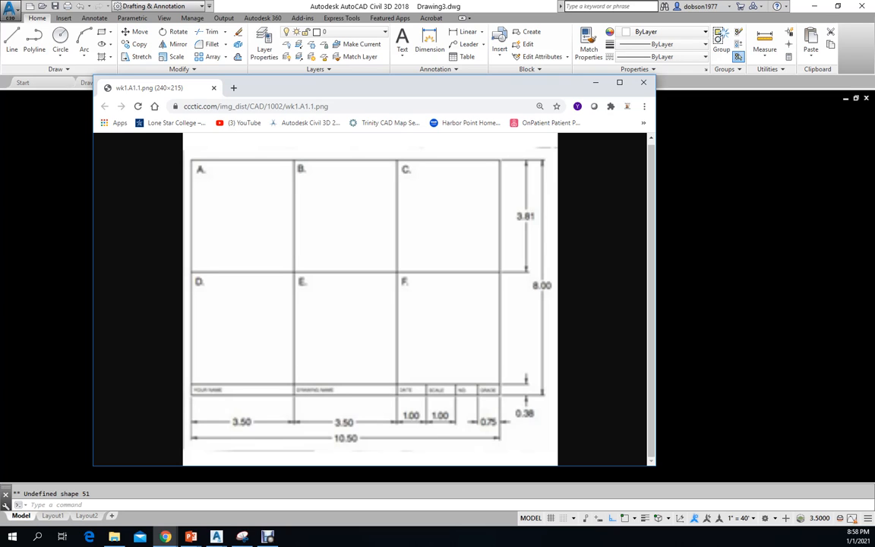
pyautogui.moveTo(556, 85)
pyautogui.mouseDown()
pyautogui.moveTo(413, 90)
pyautogui.moveTo(0, 61)
pyautogui.mouseUp()
pyautogui.click(362, 192)
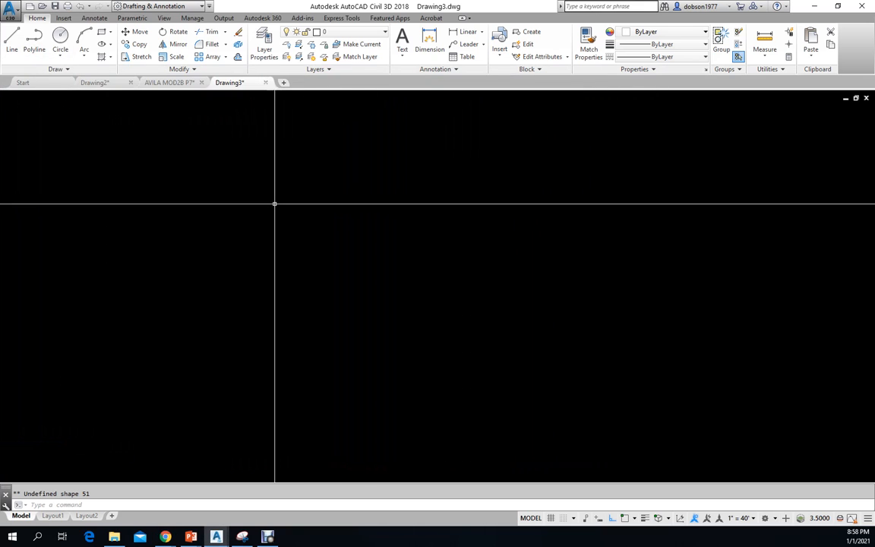
pyautogui.click(11, 40)
pyautogui.click(322, 225)
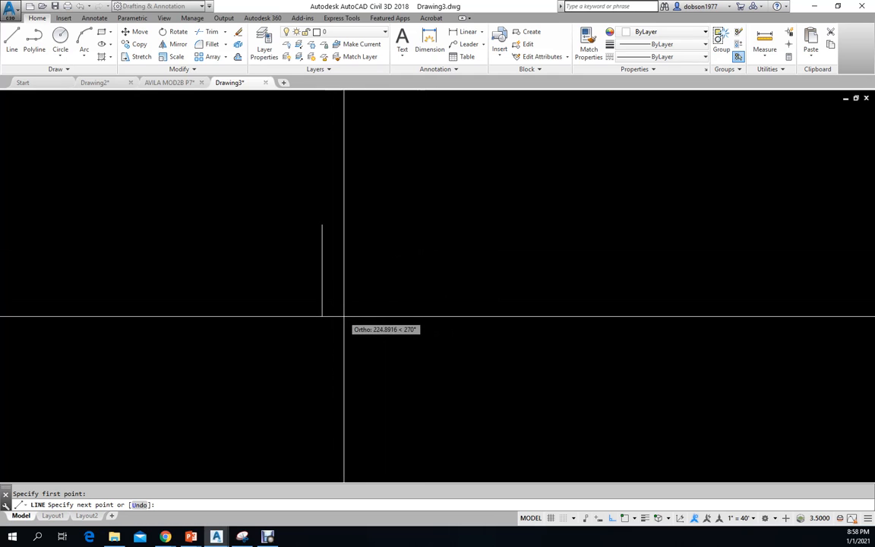
pyautogui.write('8.5')
pyautogui.press('Return')
# Continue the line 11 units right and 8.5 units up, and close it into a rectangular sheet outline.
pyautogui.scroll(-5, 338, 340)
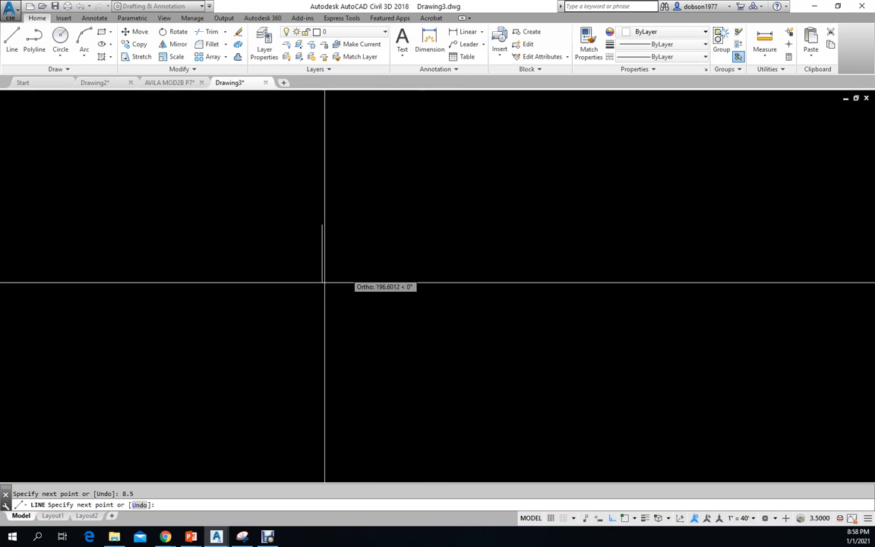
pyautogui.moveTo(372, 203); pyautogui.dragTo(342, 313, button='middle')
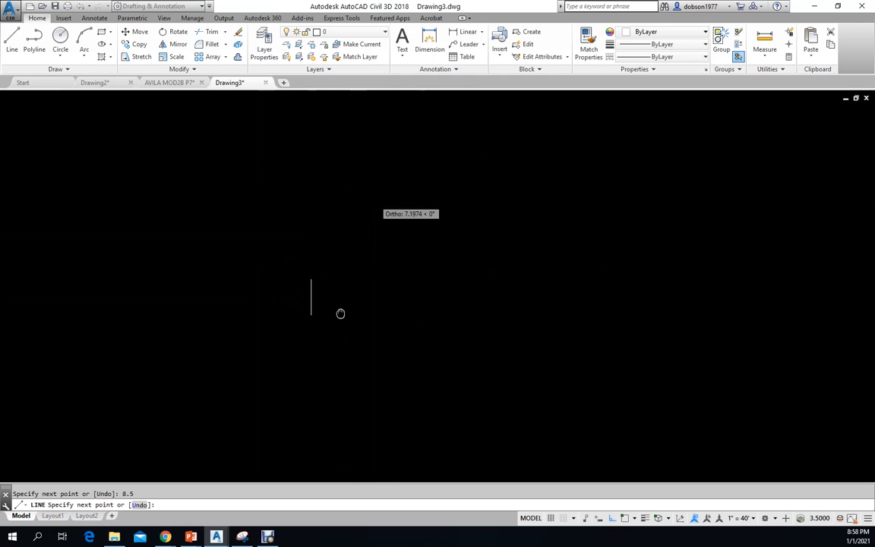
pyautogui.scroll(2, 342, 313)
pyautogui.write('11')
pyautogui.press('Return')
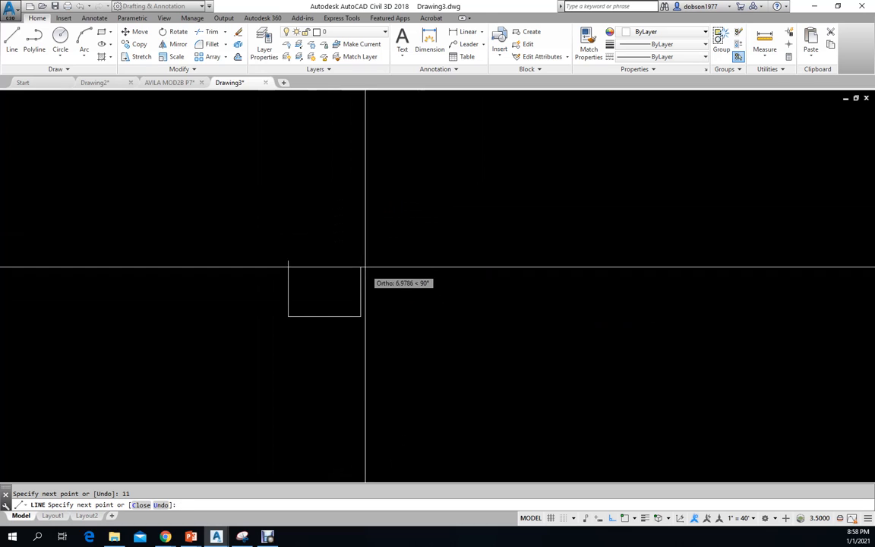
pyautogui.write('8.')
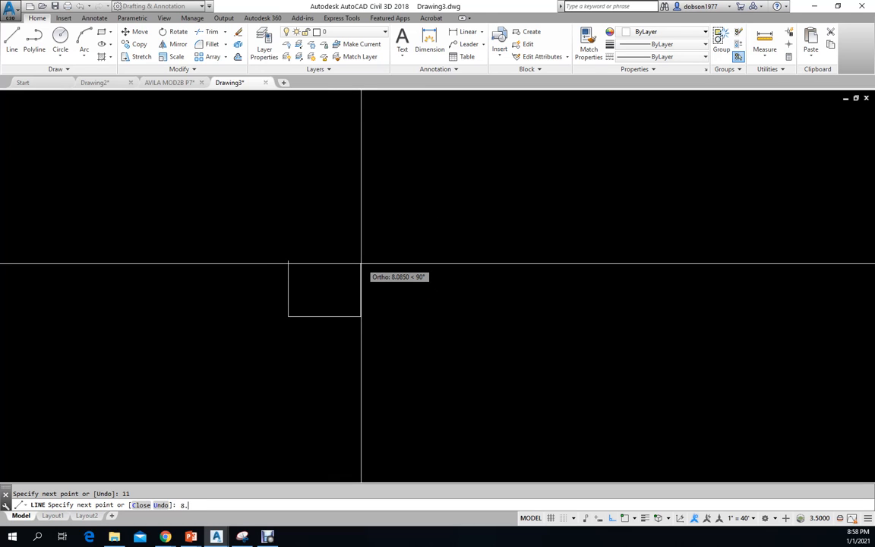
pyautogui.write('5')
pyautogui.press('Return')
pyautogui.write('c')
pyautogui.press('Return')
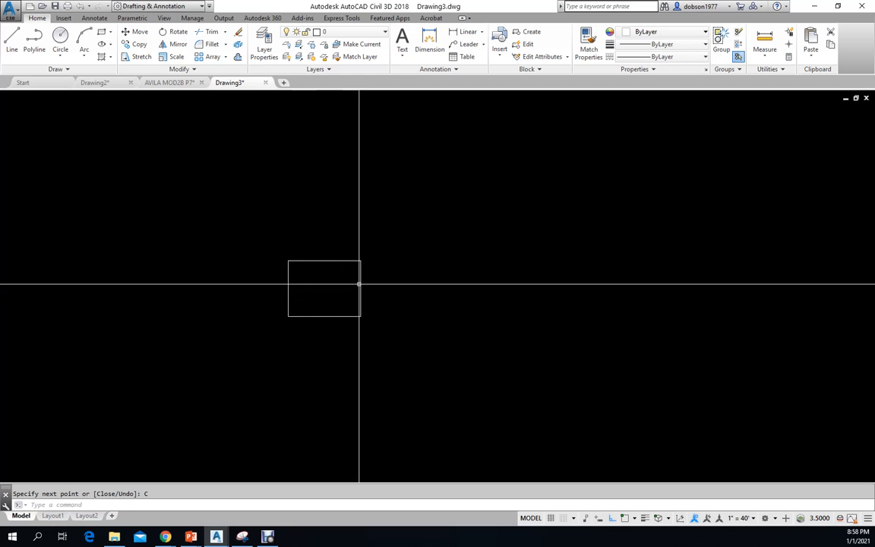
# Join the four lines of the sheet outline into a single polyline and select it to check the join.
pyautogui.write('join')
pyautogui.press('Return')
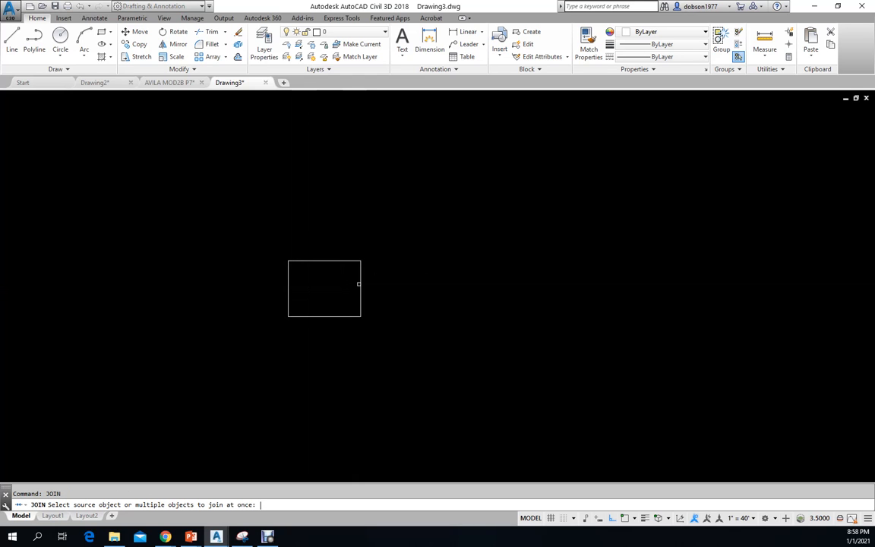
pyautogui.click(377, 336)
pyautogui.click(288, 238)
pyautogui.press('Return')
pyautogui.click(336, 261)
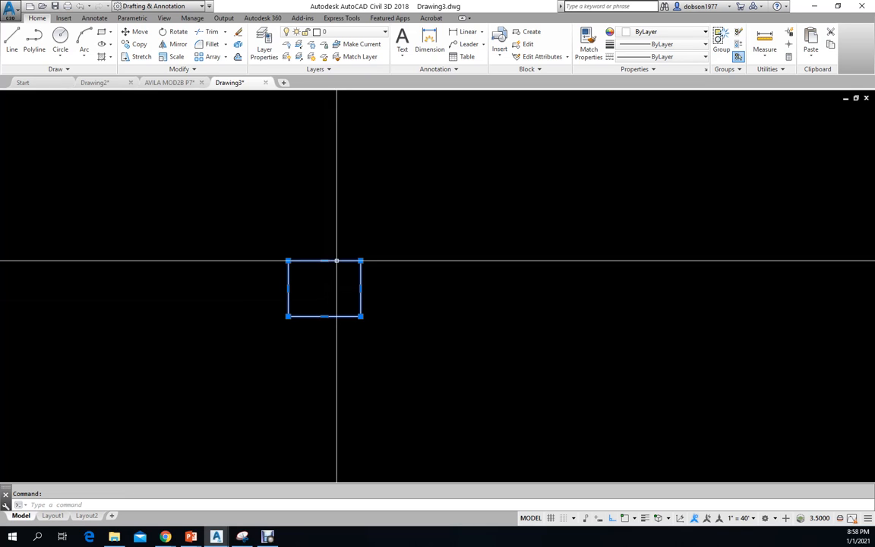
pyautogui.scroll(4, 339, 288)
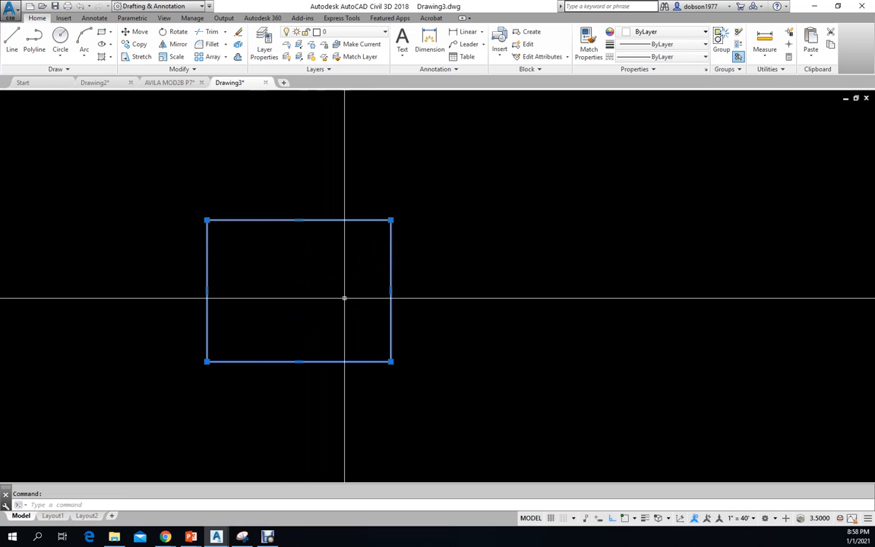
pyautogui.press('Escape')
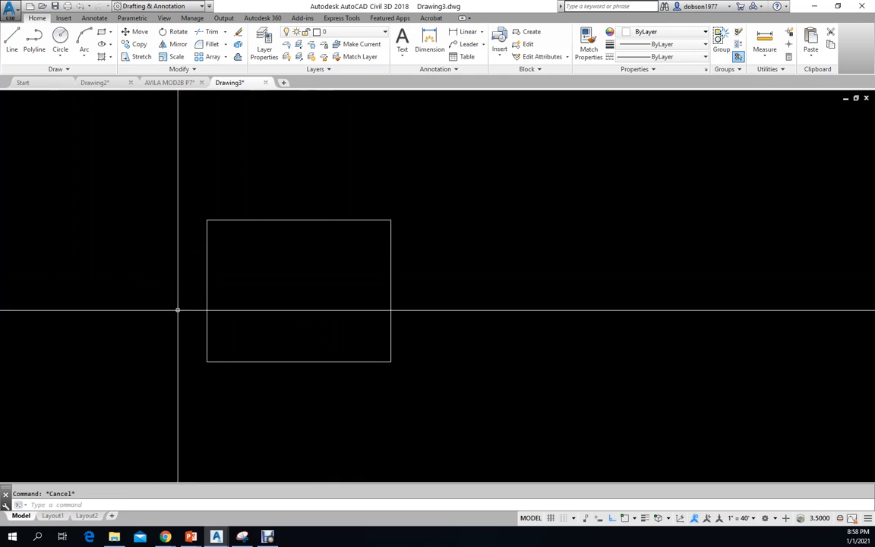
# Offset the sheet outline 0.25 units inward to create the inner border.
pyautogui.click(165, 537)
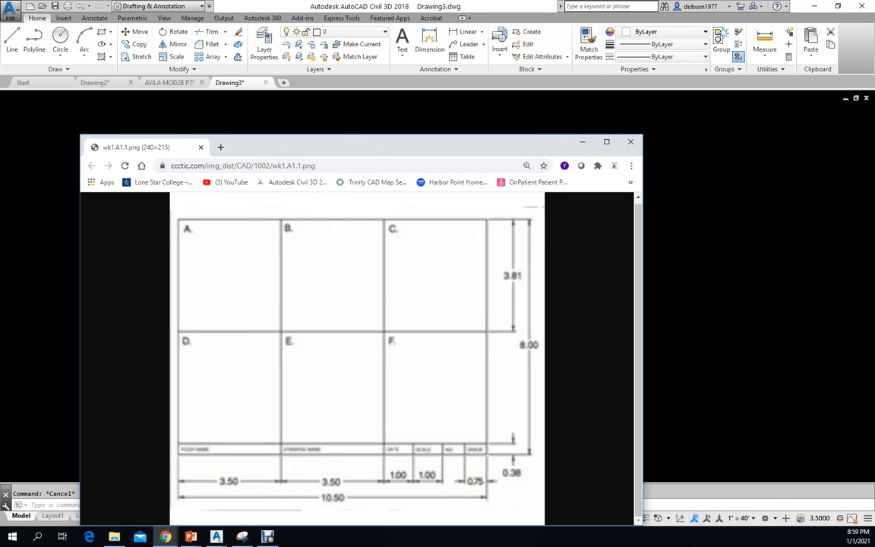
pyautogui.moveTo(492, 144); pyautogui.dragTo(0, 84)
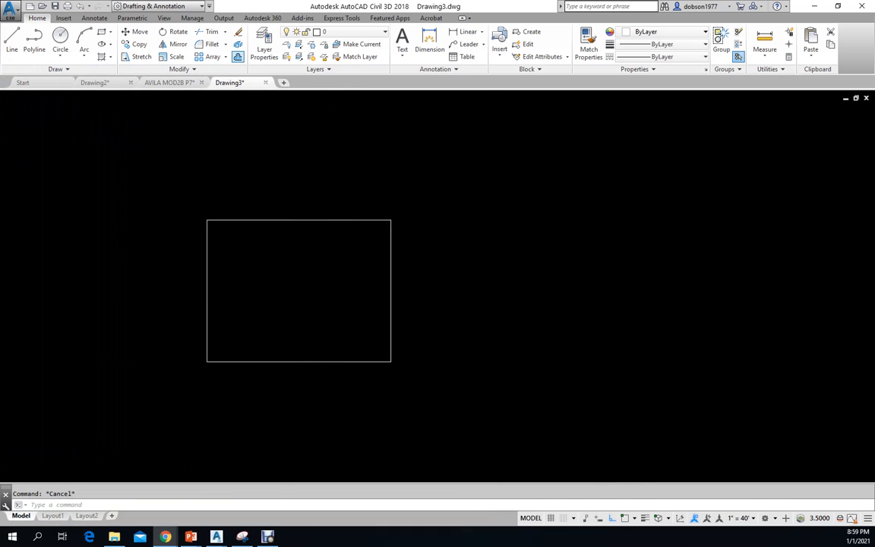
pyautogui.click(319, 283)
pyautogui.write('25')
pyautogui.press('Return')
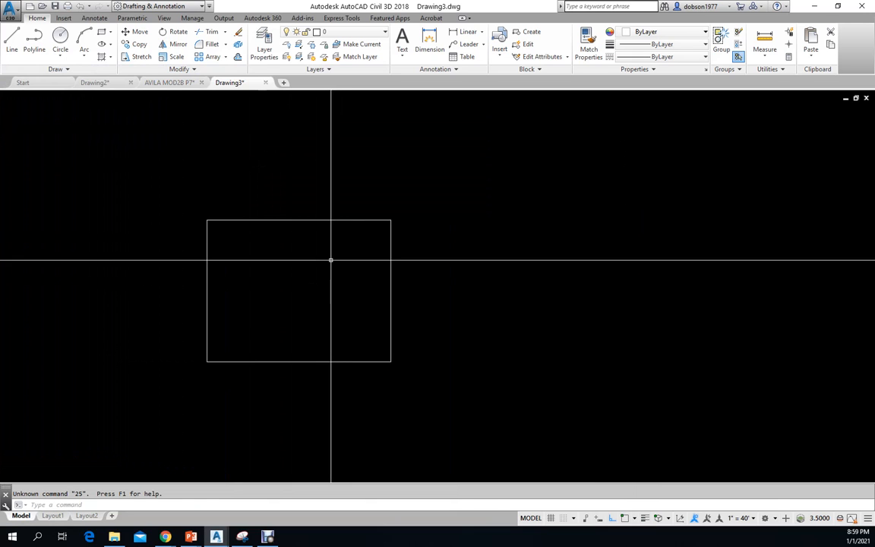
pyautogui.write('o')
pyautogui.press('Return')
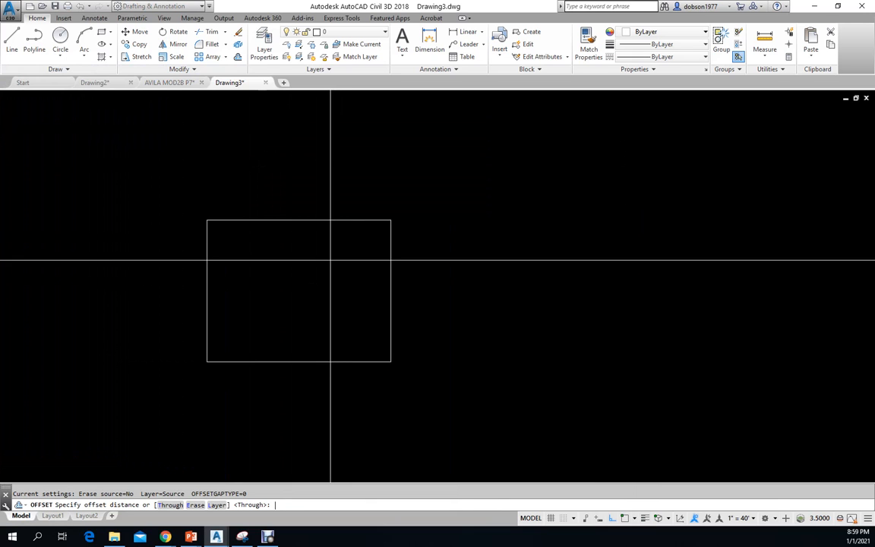
pyautogui.write('.25')
pyautogui.press('Return')
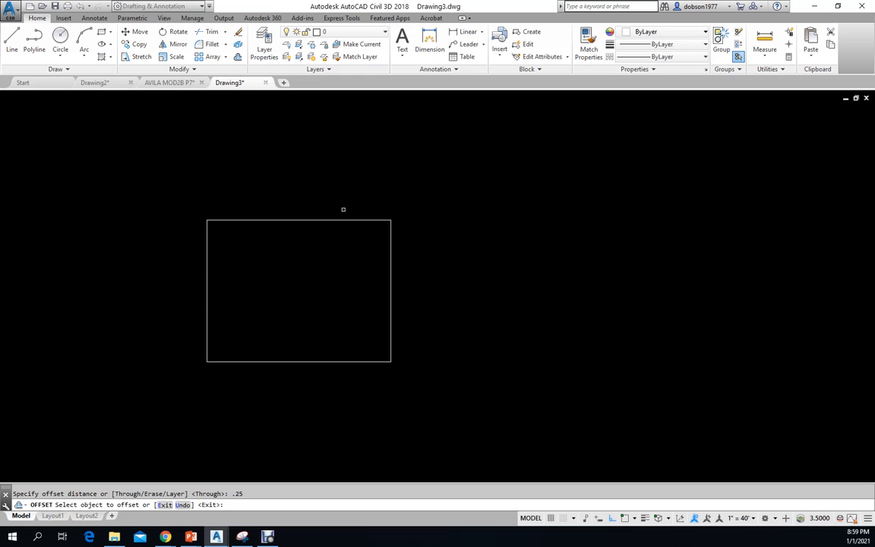
pyautogui.click(348, 220)
pyautogui.click(339, 281)
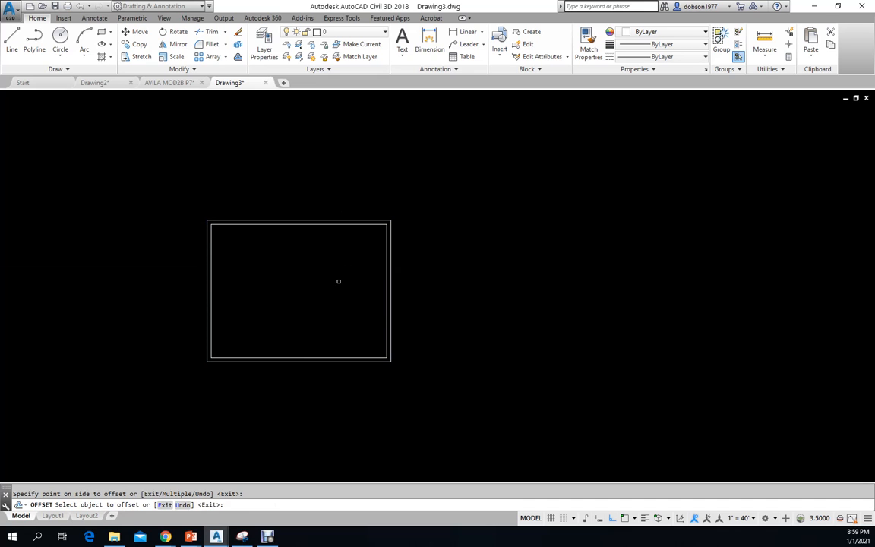
# Check the reference image again and explode the inner border rectangle into separate lines.
pyautogui.moveTo(0, 131)
pyautogui.mouseDown()
pyautogui.moveTo(641, 166)
pyautogui.moveTo(643, 98)
pyautogui.mouseUp()
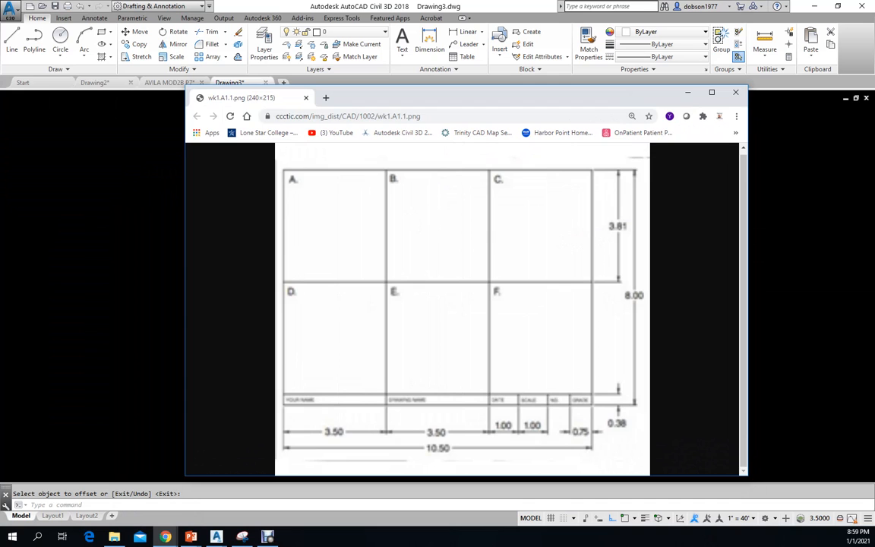
pyautogui.moveTo(610, 100); pyautogui.dragTo(0, 99)
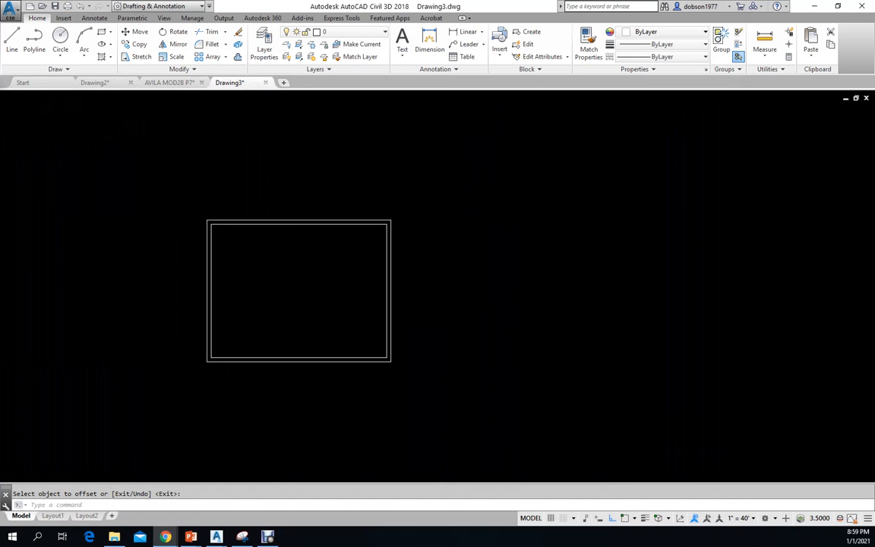
pyautogui.press('Escape')
pyautogui.write('x')
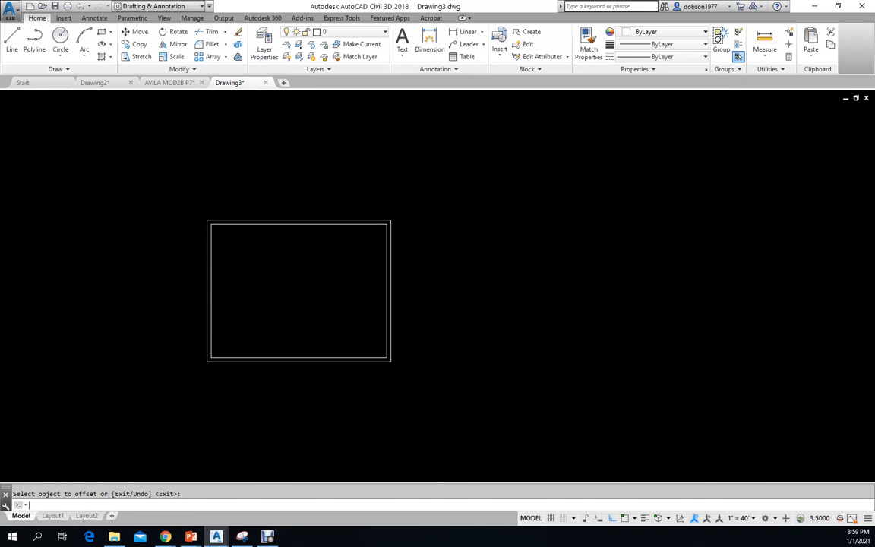
pyautogui.press('Return')
pyautogui.click(265, 225)
pyautogui.press('Return')
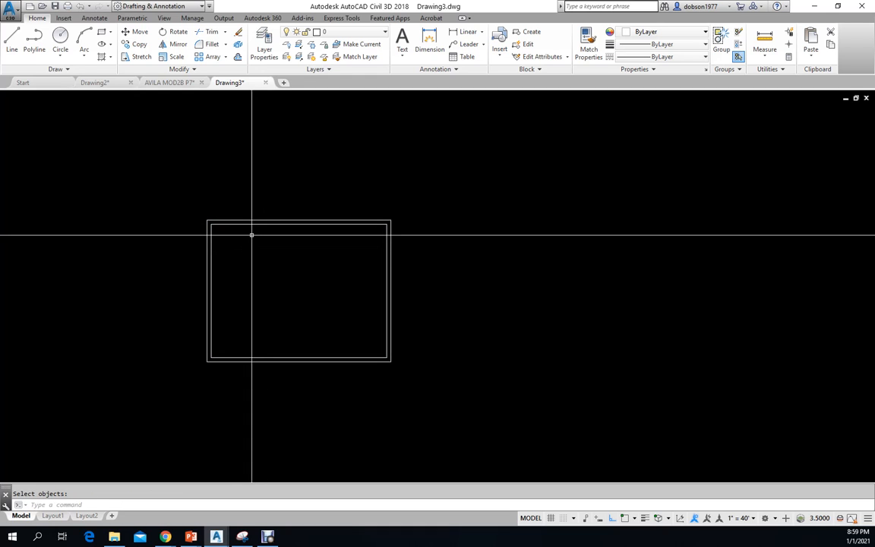
# List the properties of the inner border's left line and check its length in the text window.
pyautogui.write('li')
pyautogui.press('Return')
pyautogui.click(211, 242)
pyautogui.press('Return')
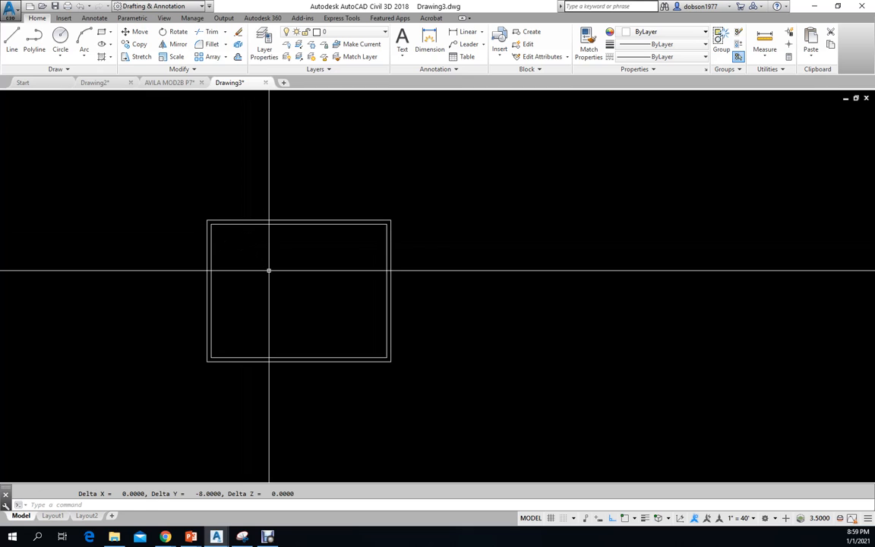
pyautogui.press('F2')
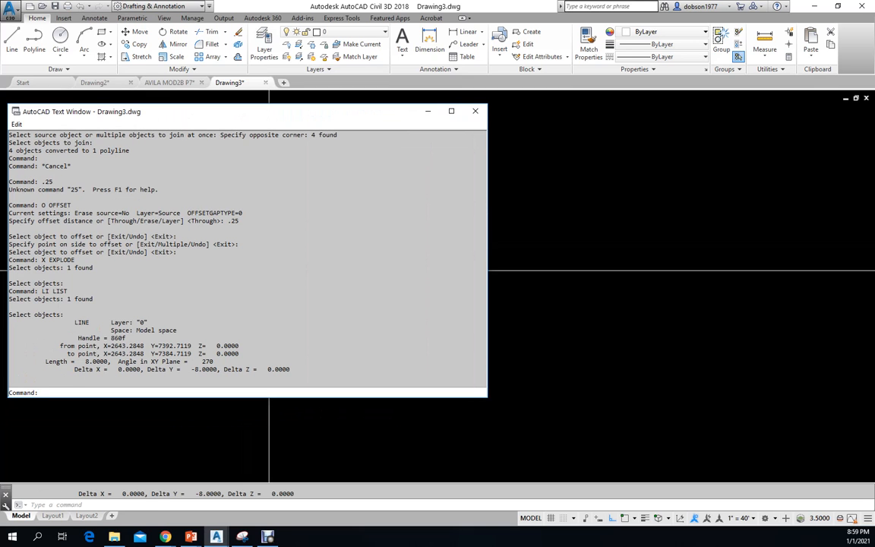
pyautogui.moveTo(85, 363); pyautogui.dragTo(118, 363)
pyautogui.press('F2')
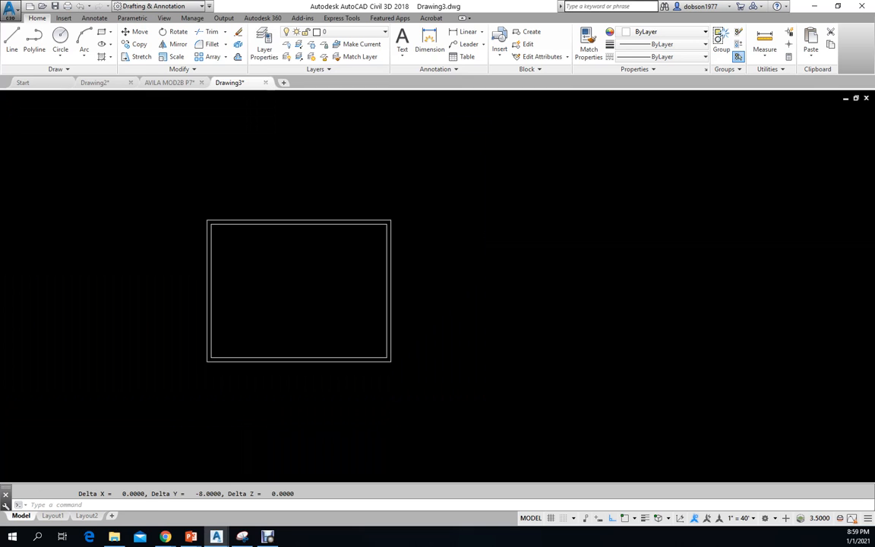
# List the properties of the inner border's bottom line and check its length.
pyautogui.write('LI')
pyautogui.press('Return')
pyautogui.click(270, 356)
pyautogui.press('Return')
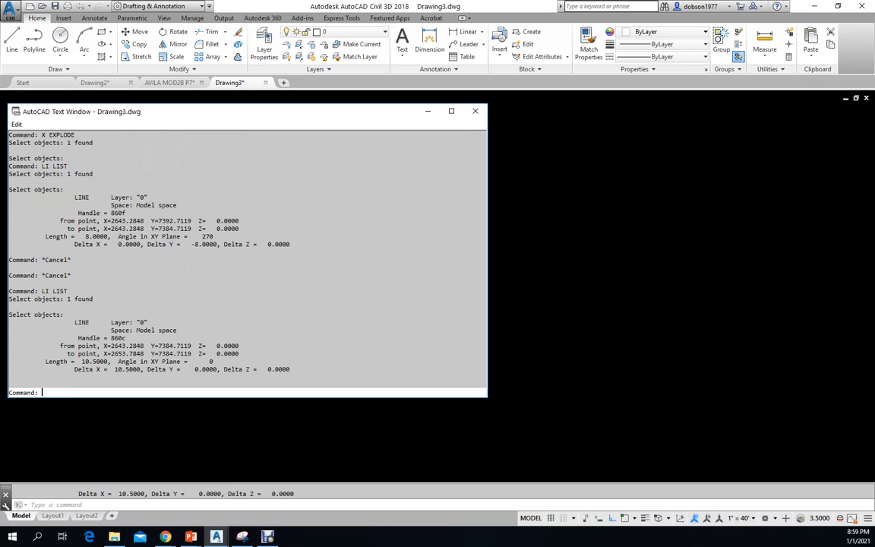
pyautogui.moveTo(82, 361); pyautogui.dragTo(108, 362)
pyautogui.press('F2')
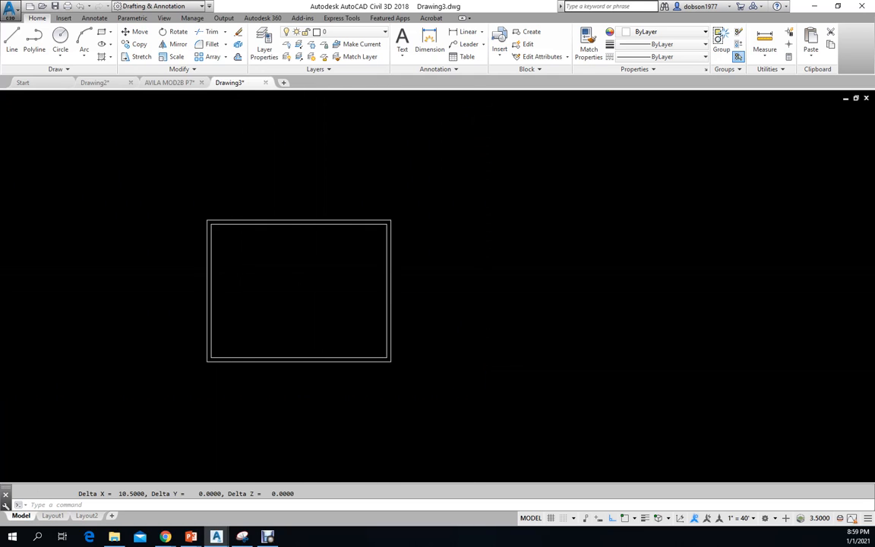
pyautogui.press('Escape')
# Offset the inner border's left line 3.5 units to the right twice to create two vertical column dividers.
pyautogui.moveTo(0, 117); pyautogui.dragTo(482, 76)
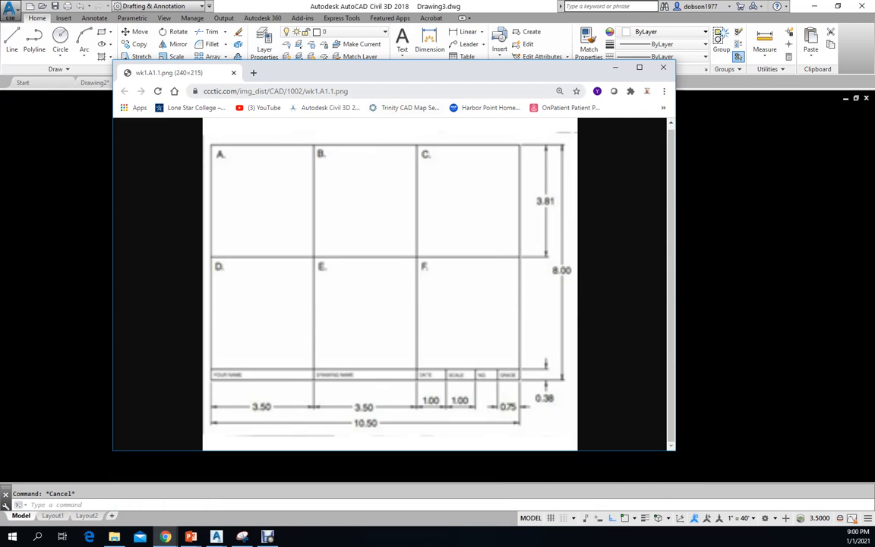
pyautogui.moveTo(482, 74)
pyautogui.mouseDown()
pyautogui.moveTo(0, 77)
pyautogui.moveTo(0, 84)
pyautogui.mouseUp()
pyautogui.click(253, 339)
pyautogui.write('o')
pyautogui.press('Return')
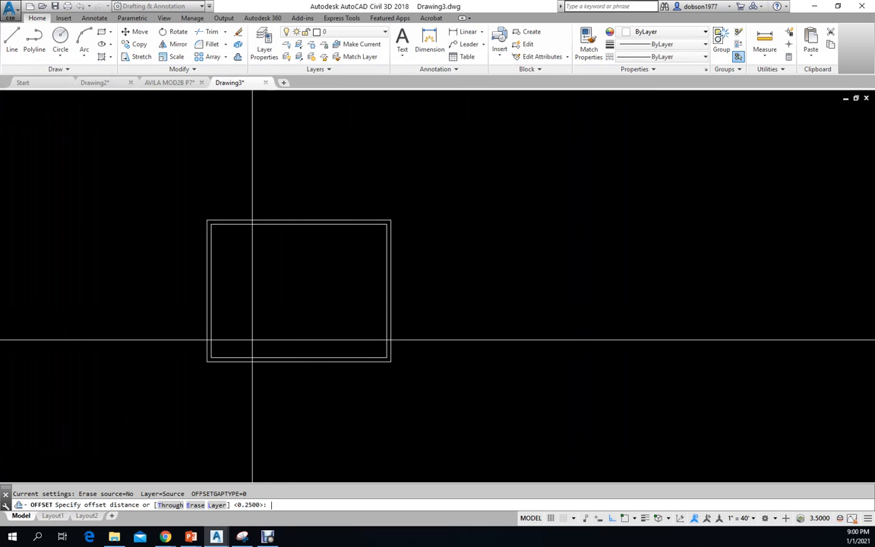
pyautogui.write('3.5')
pyautogui.press('Return')
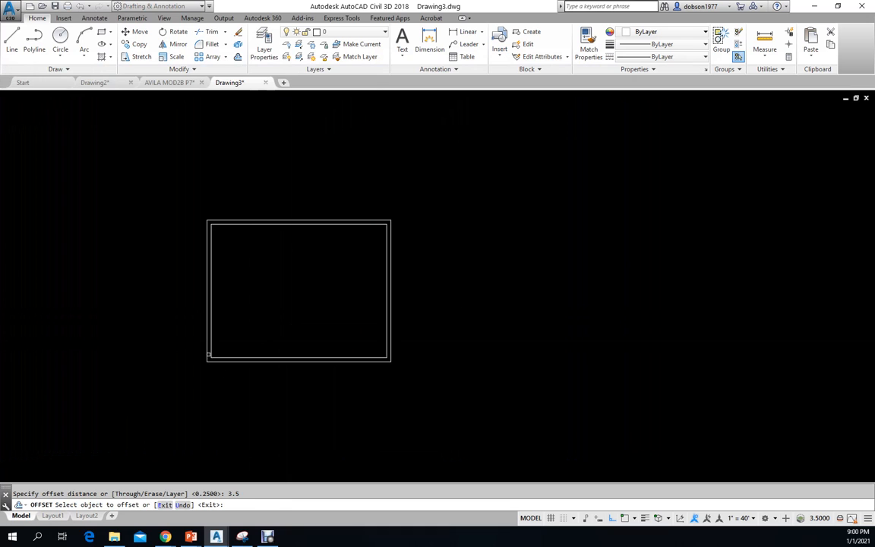
pyautogui.click(211, 354)
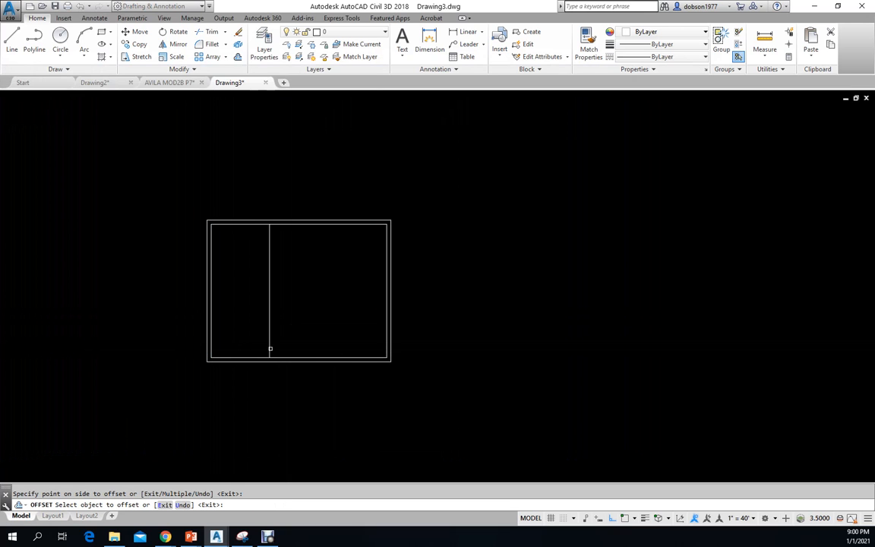
pyautogui.click(271, 350)
pyautogui.click(269, 351)
pyautogui.click(310, 363)
pyautogui.press('Return')
# Offset the second column divider 1 unit to the right twice for the date and scale cell dividers.
pyautogui.press('Return')
pyautogui.write('1')
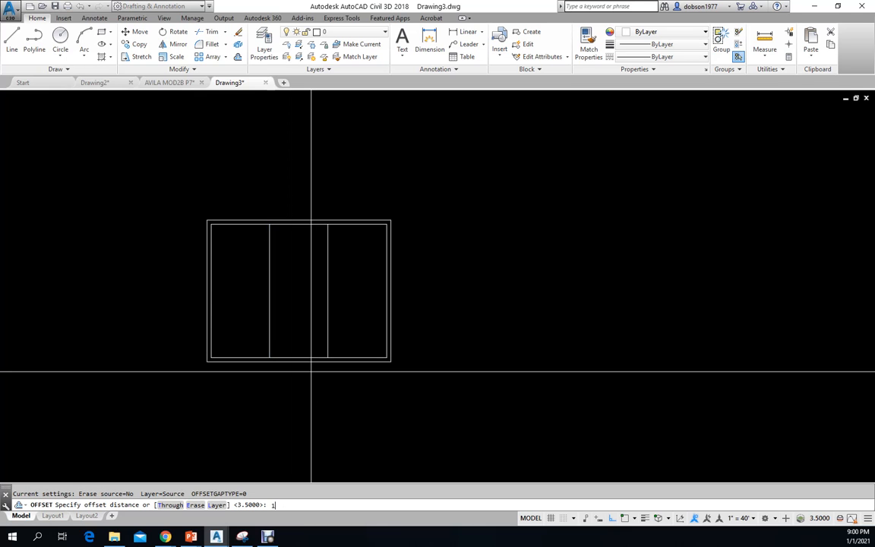
pyautogui.press('Return')
pyautogui.click(328, 343)
pyautogui.click(342, 344)
pyautogui.click(344, 344)
pyautogui.click(370, 348)
pyautogui.press('Return')
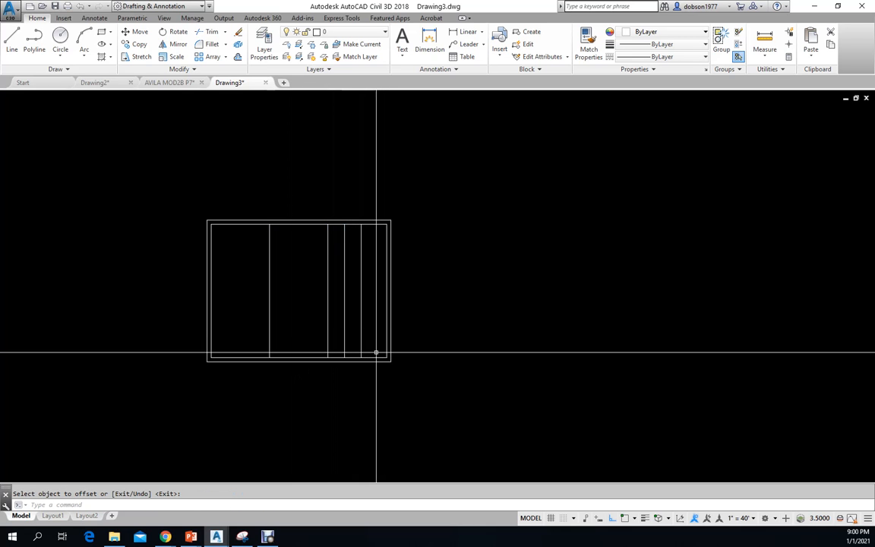
# Offset the inner border's right line 0.75 units to the left for the grade cell divider.
pyautogui.press('Return')
pyautogui.write('.75')
pyautogui.press('Return')
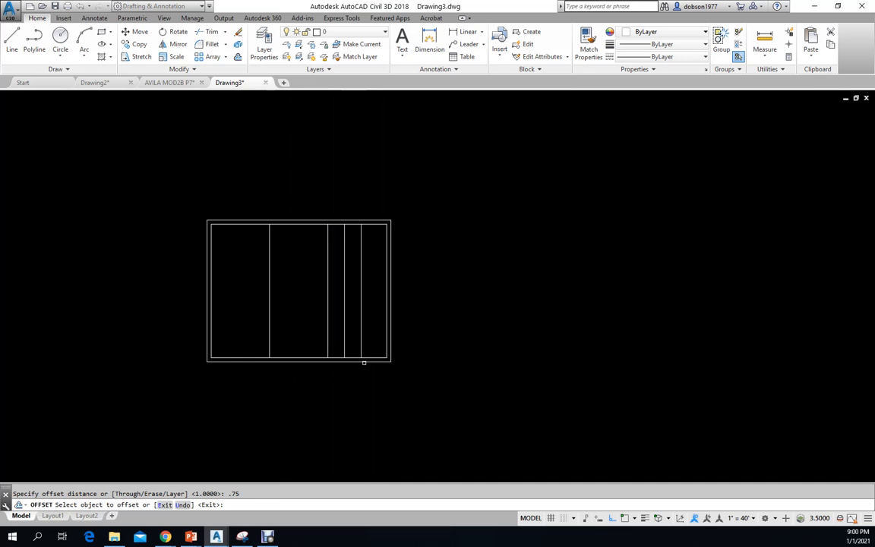
pyautogui.click(386, 351)
pyautogui.click(376, 348)
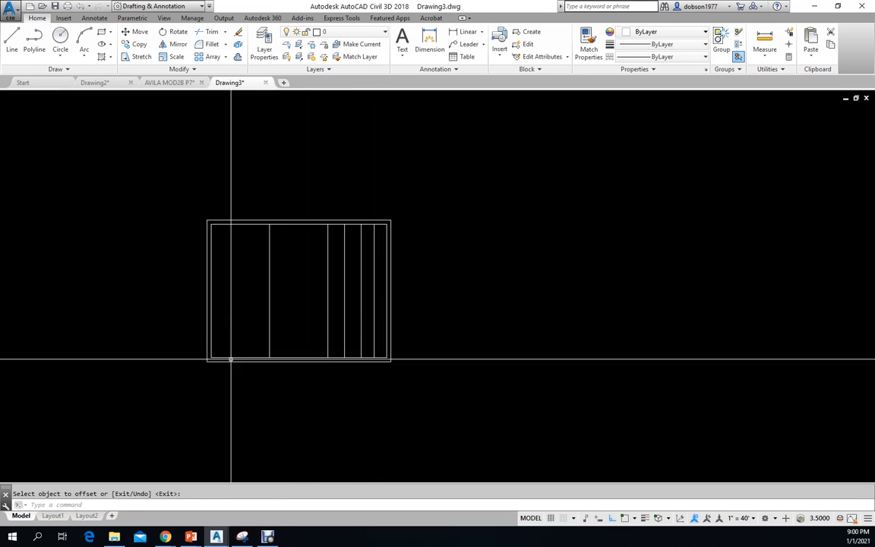
# Offset the inner border's bottom line 0.38 units upward to form the title block strip, following the reference image.
pyautogui.moveTo(0, 145)
pyautogui.mouseDown()
pyautogui.moveTo(287, 147)
pyautogui.moveTo(370, 80)
pyautogui.mouseUp()
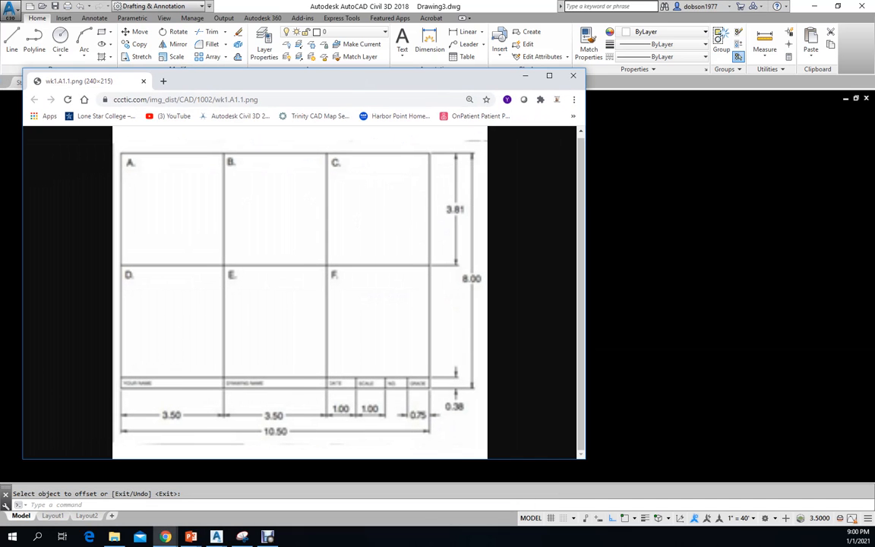
pyautogui.moveTo(505, 80); pyautogui.dragTo(0, 146)
pyautogui.click(296, 334)
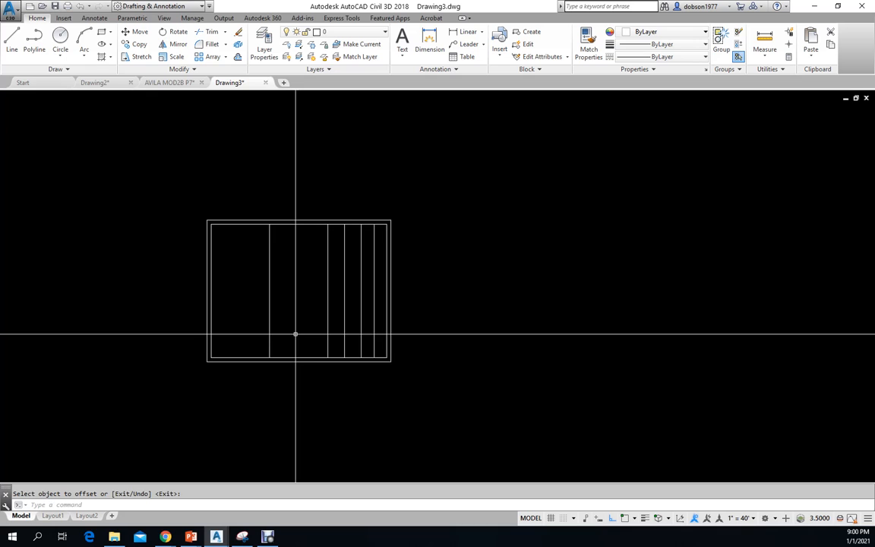
pyautogui.press('space')
pyautogui.write('.38')
pyautogui.press('space')
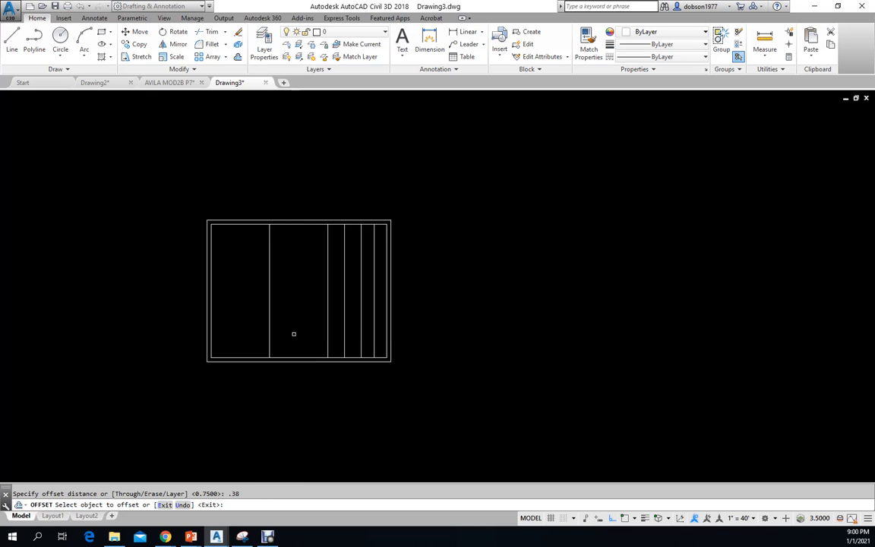
pyautogui.click(301, 357)
pyautogui.click(298, 344)
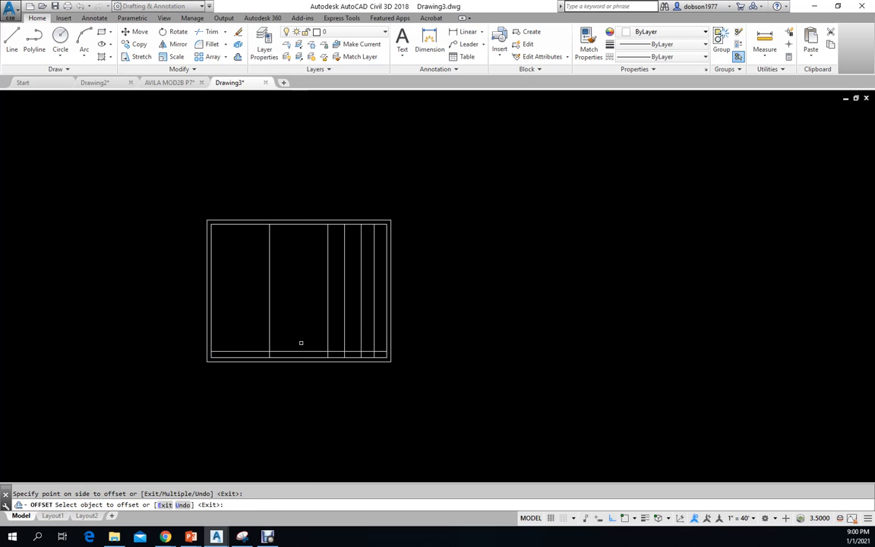
pyautogui.press('space')
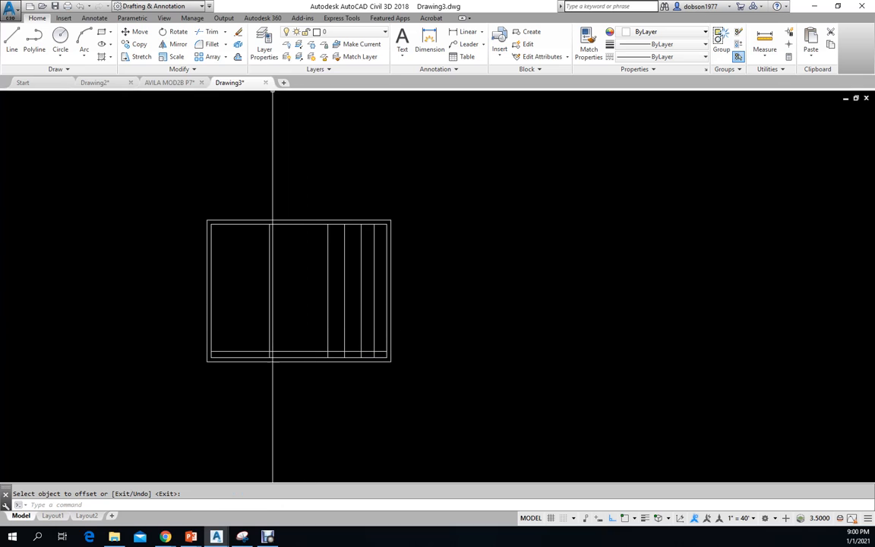
# Trim the five vertical dividers above the title block line so they remain only within the strip.
pyautogui.click(205, 31)
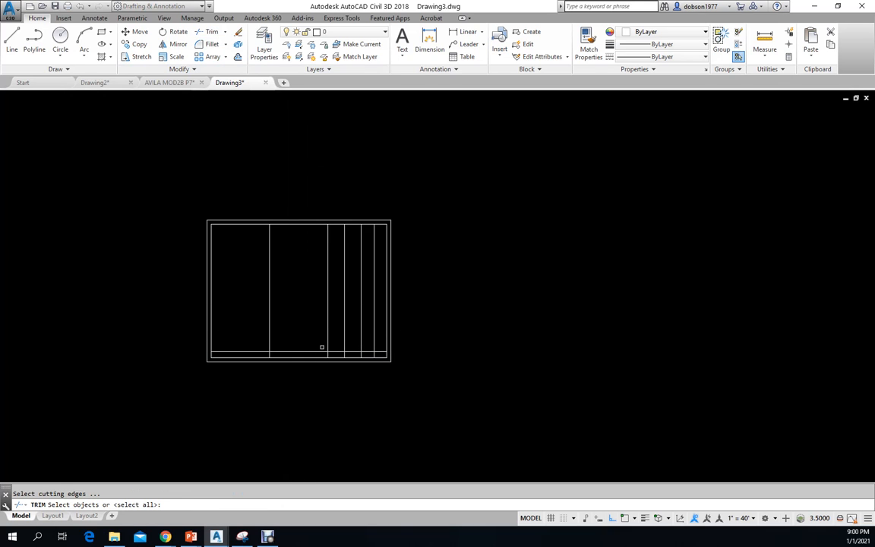
pyautogui.click(318, 352)
pyautogui.press('space')
pyautogui.click(377, 336)
pyautogui.click(267, 317)
pyautogui.press('space')
pyautogui.scroll(2, 310, 363)
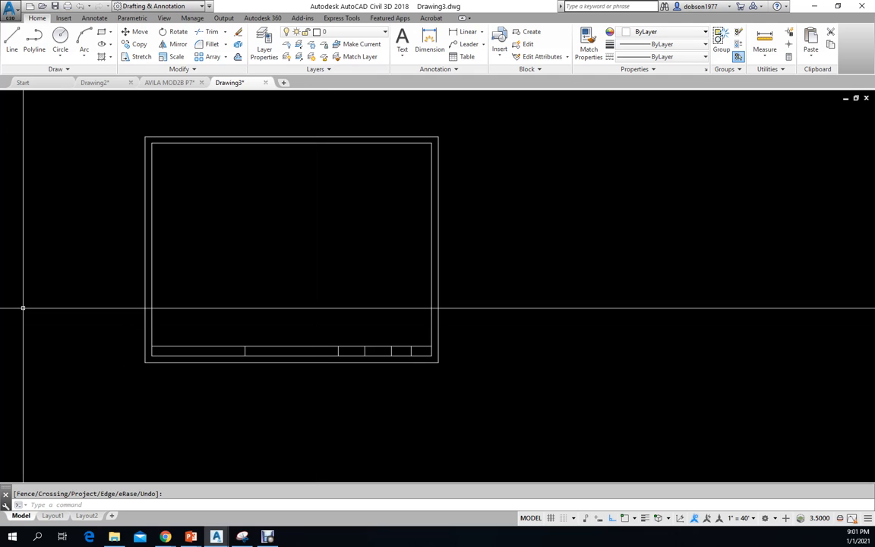
# Check the row height in the reference image and offset the inner border's top line 3.81 units downward.
pyautogui.hotkey('alt', 'Tab')
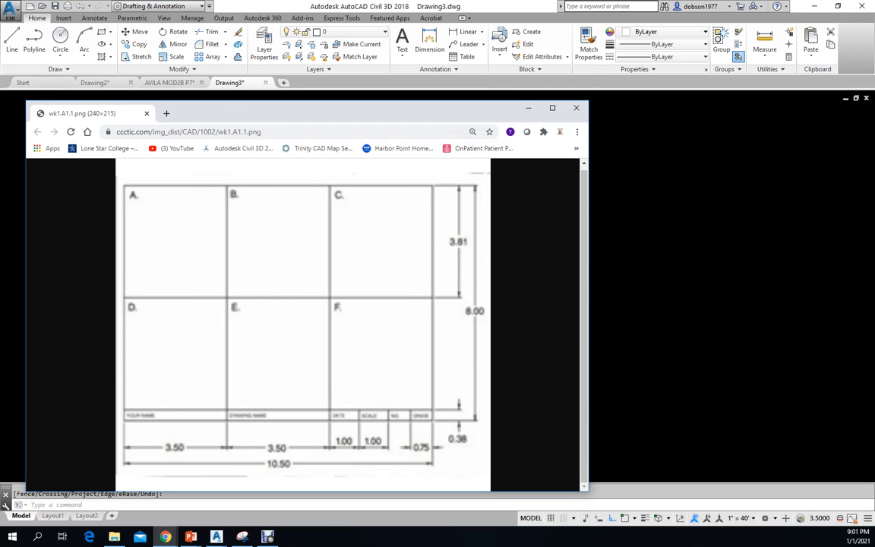
pyautogui.click(165, 537)
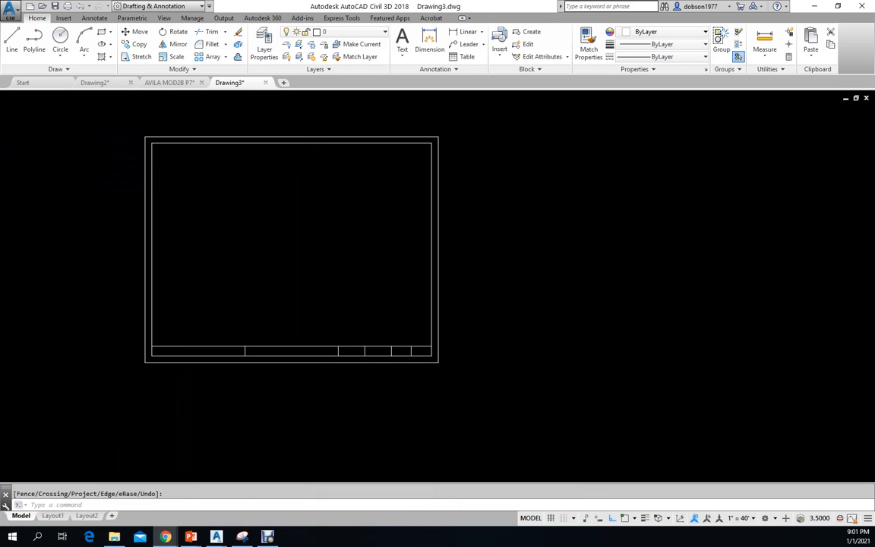
pyautogui.click(166, 536)
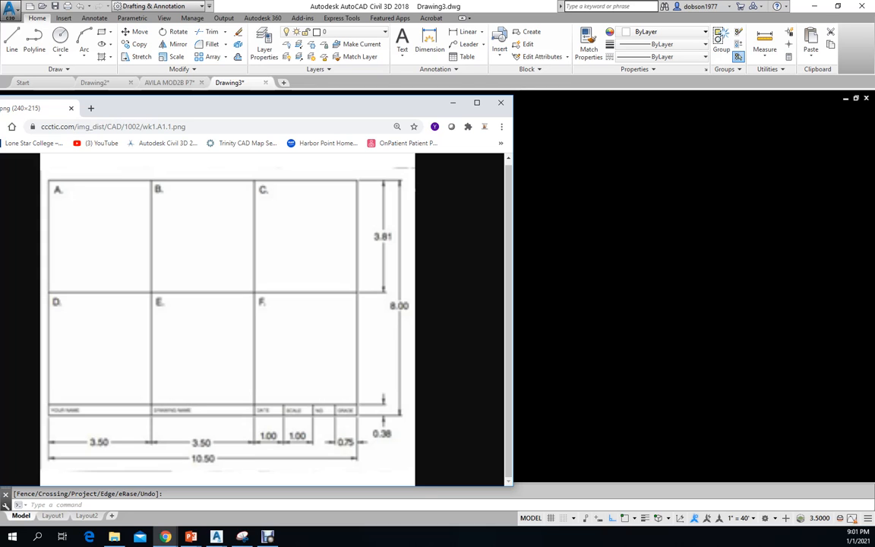
pyautogui.moveTo(425, 107); pyautogui.dragTo(0, 96)
pyautogui.click(361, 195)
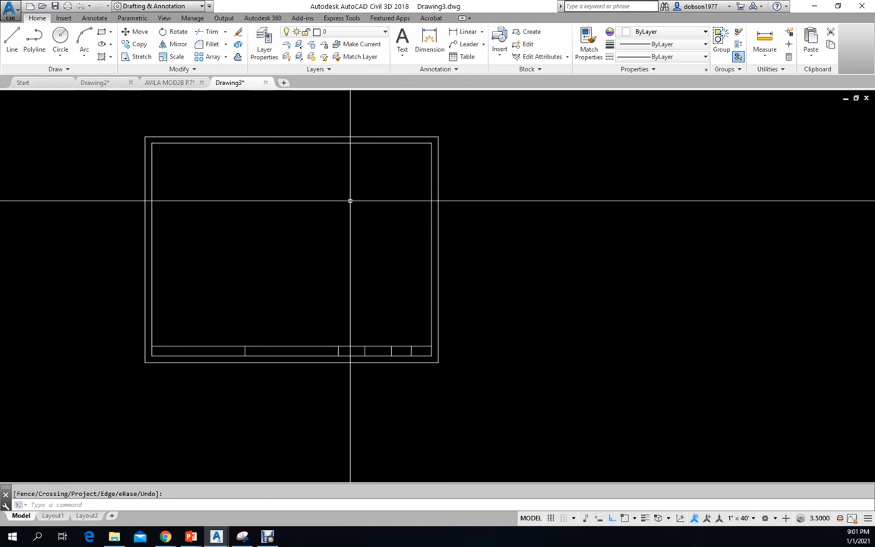
pyautogui.write('3.81')
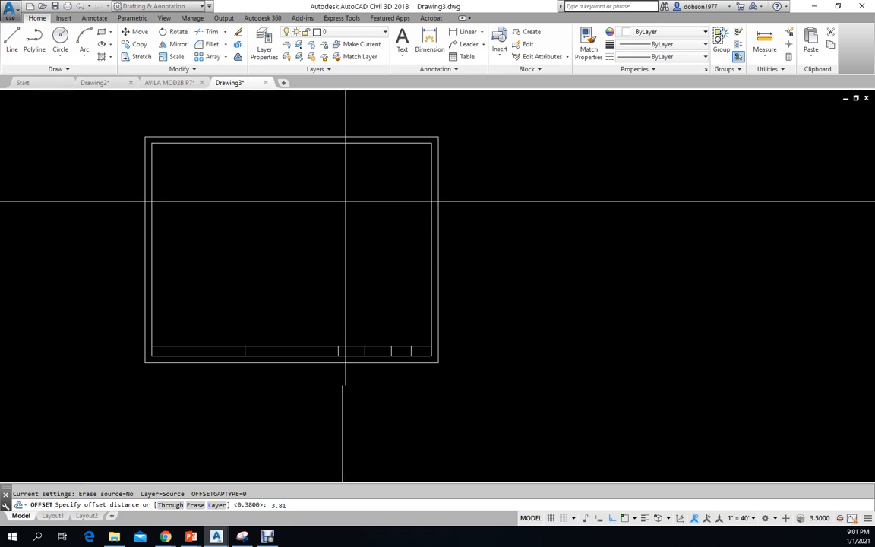
pyautogui.press('Return')
pyautogui.click(361, 142)
pyautogui.click(367, 307)
pyautogui.press('Return')
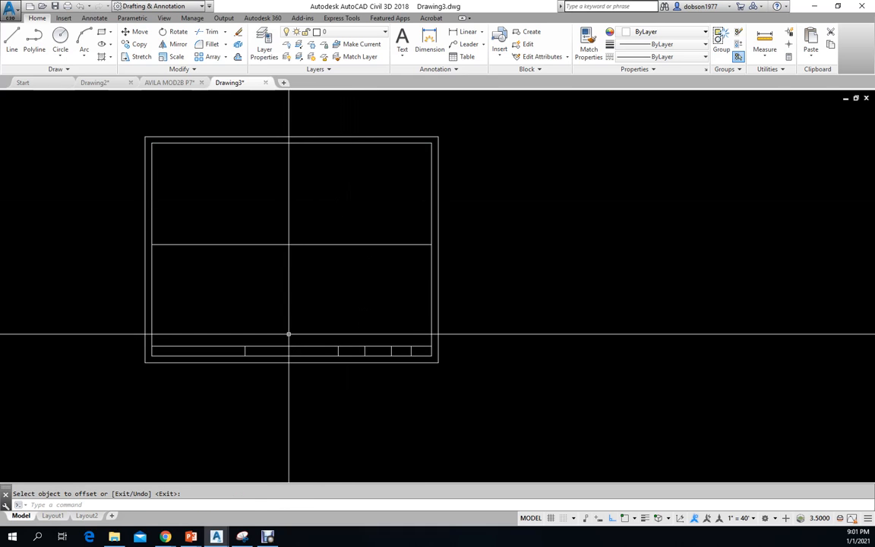
# Draw a line from the upper endpoint of the first title block divider perpendicular to the inner border's top line.
pyautogui.write('L')
pyautogui.press('Return')
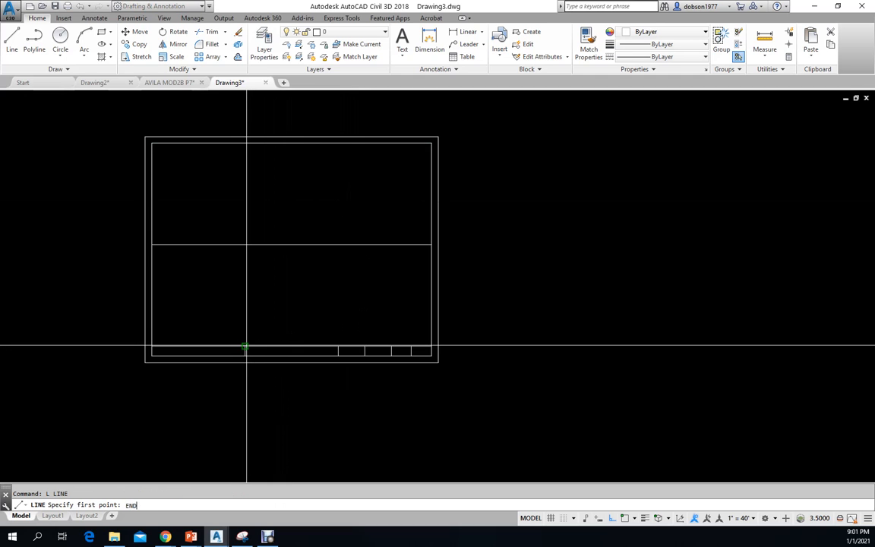
pyautogui.write('END')
pyautogui.press('Return')
pyautogui.click(245, 348)
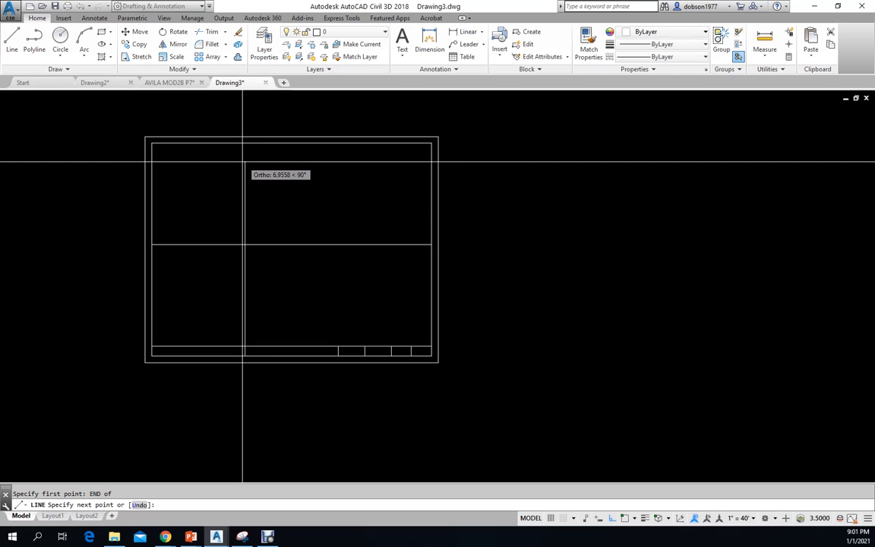
pyautogui.write('PER')
pyautogui.press('Return')
pyautogui.click(245, 143)
pyautogui.press('Escape')
# Draw a line from the upper endpoint of the second title block divider perpendicular to the inner border's top line.
pyautogui.press('Return')
pyautogui.write('END')
pyautogui.press('Return')
pyautogui.click(338, 349)
pyautogui.write('per')
pyautogui.press('Return')
pyautogui.click(336, 142)
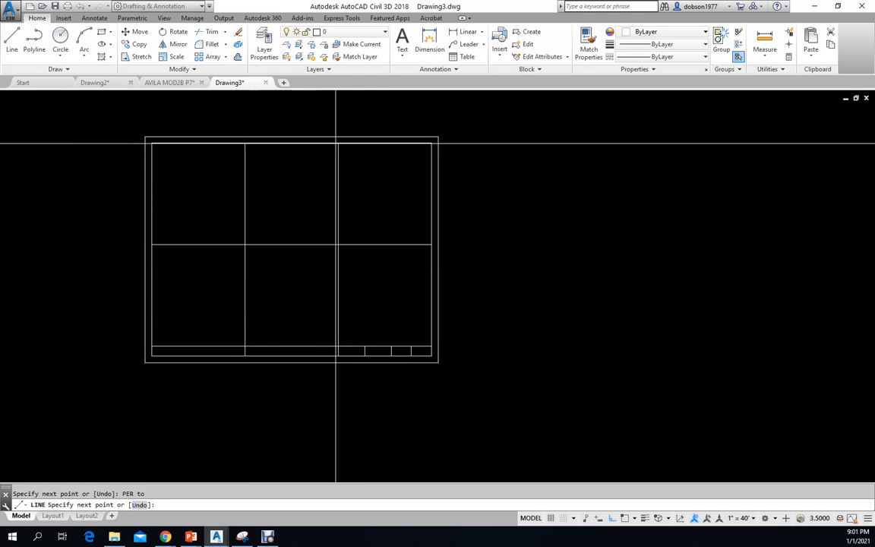
pyautogui.press('Escape')
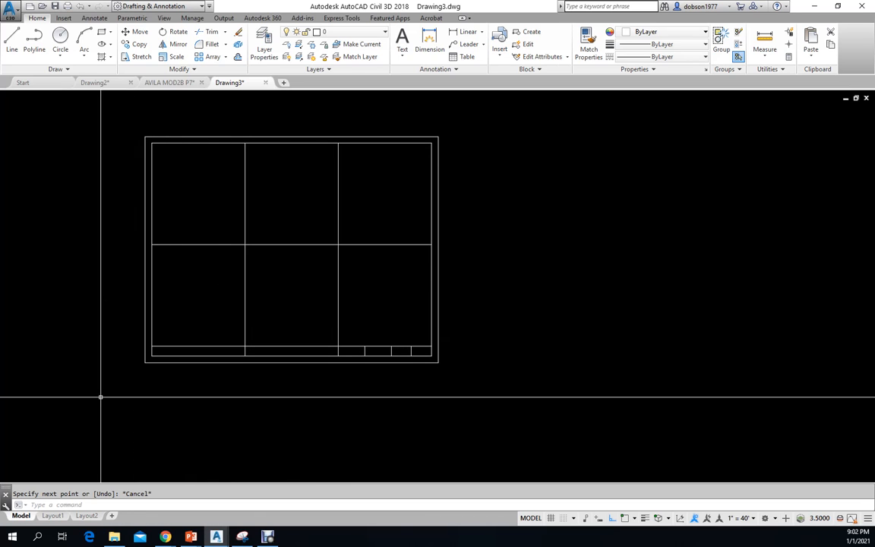
pyautogui.scroll(2, 143, 369)
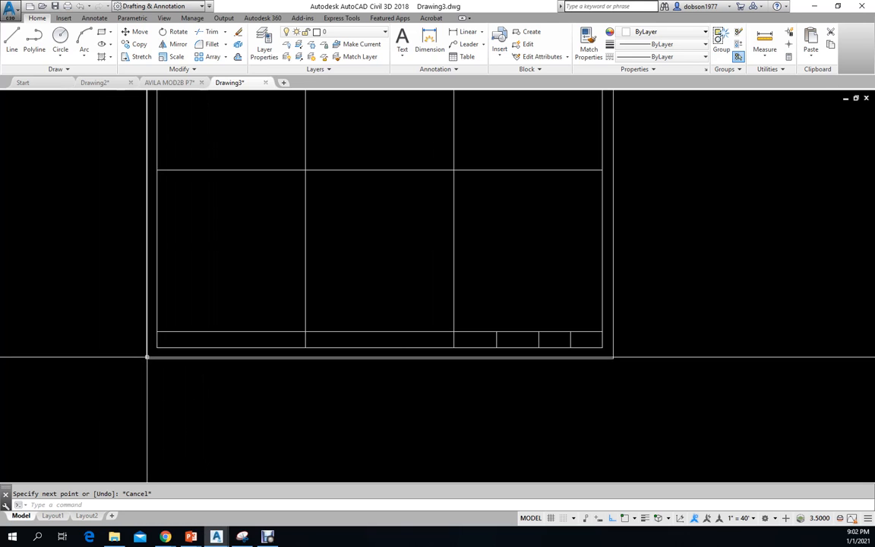
pyautogui.scroll(-4, 148, 357)
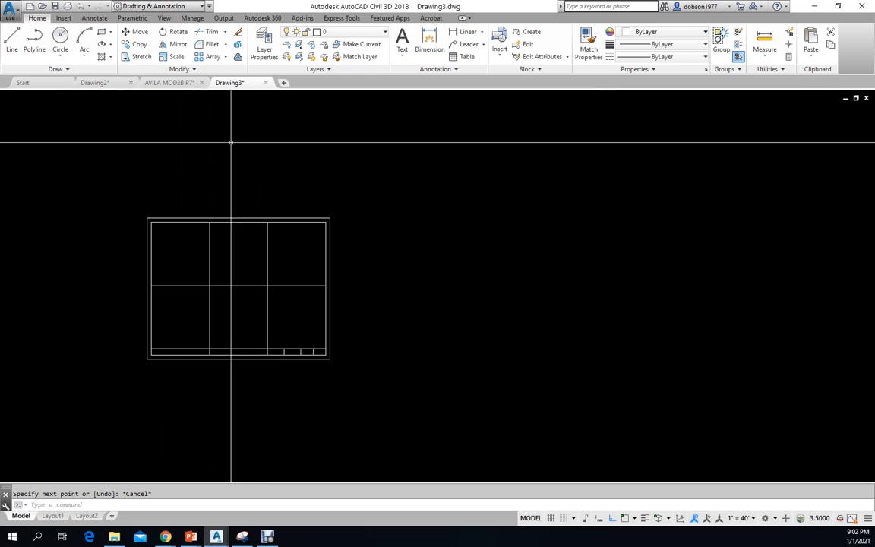
pyautogui.click(137, 31)
pyautogui.click(390, 188)
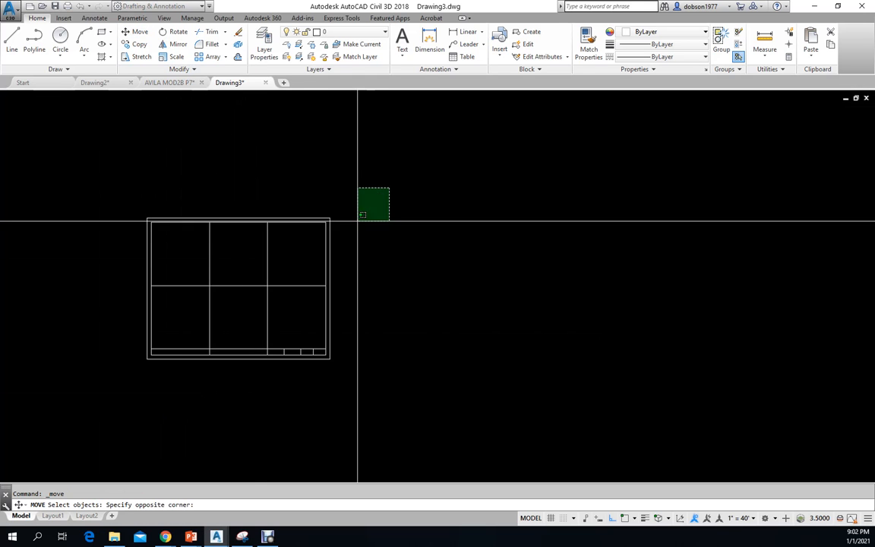
pyautogui.click(106, 377)
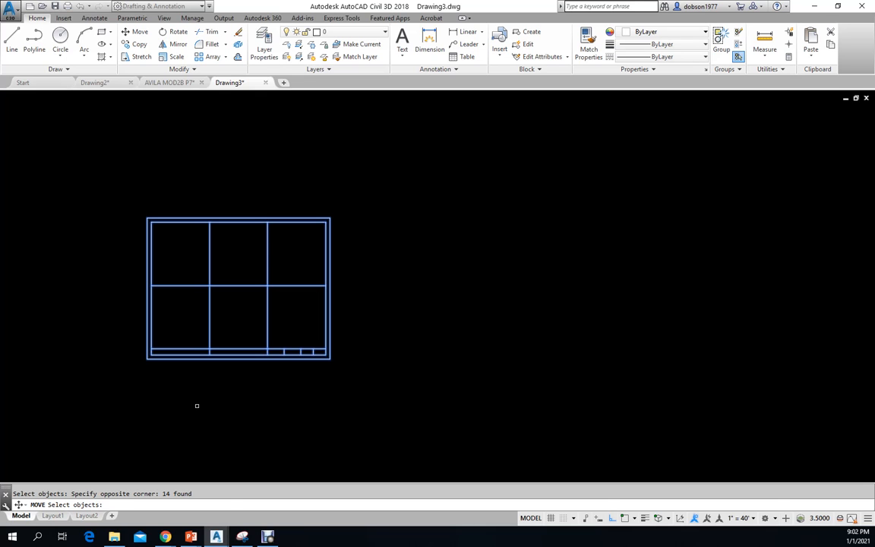
pyautogui.press('Return')
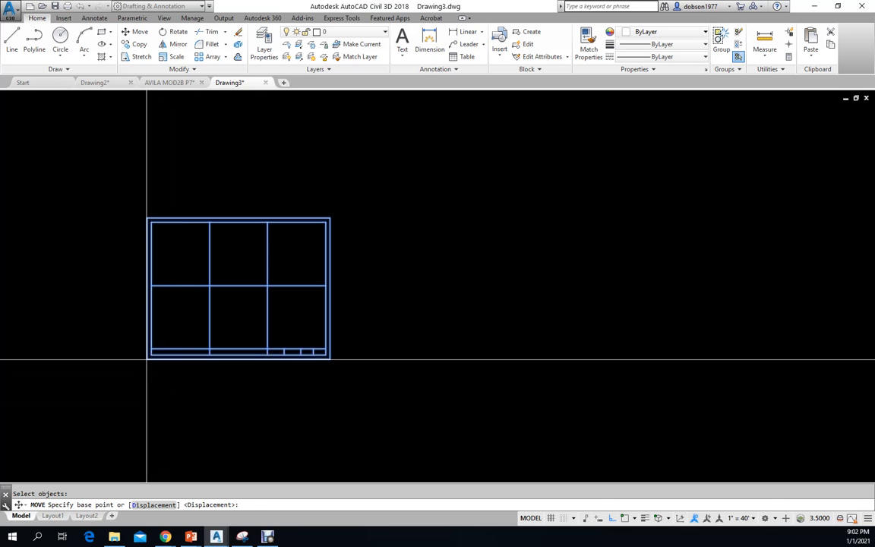
pyautogui.click(148, 361)
pyautogui.press('Escape')
# Move the entire sheet from the endpoint at its outer lower-left corner to 0,0 with Ortho off.
pyautogui.press('Return')
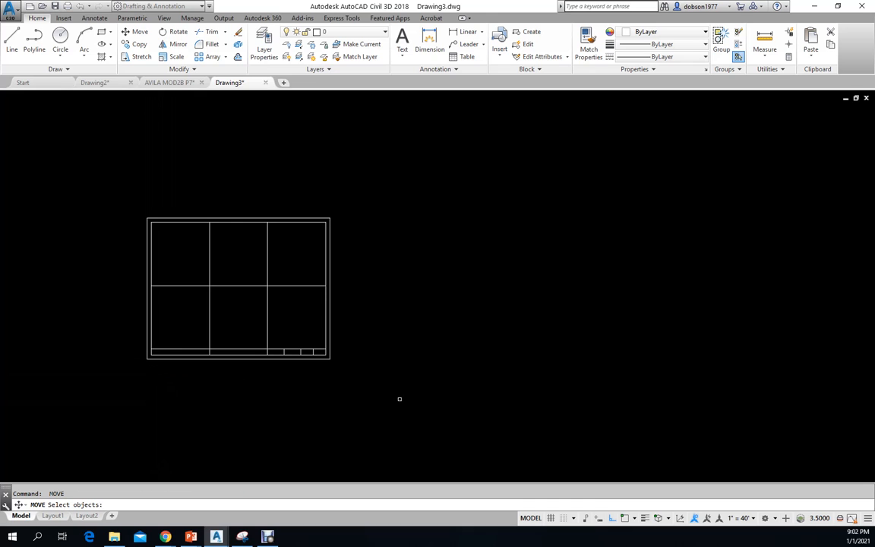
pyautogui.click(400, 399)
pyautogui.click(114, 194)
pyautogui.press('Return')
pyautogui.write('END')
pyautogui.press('Return')
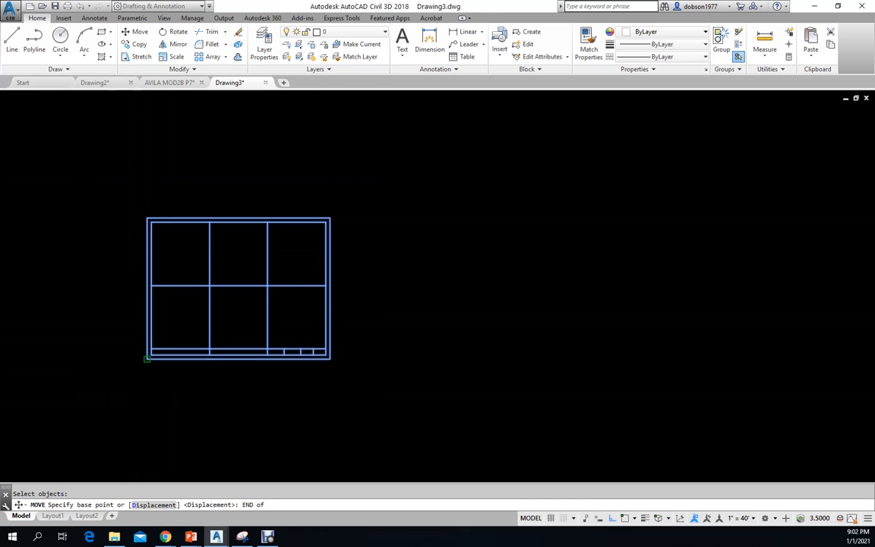
pyautogui.click(148, 357)
pyautogui.press('F8')
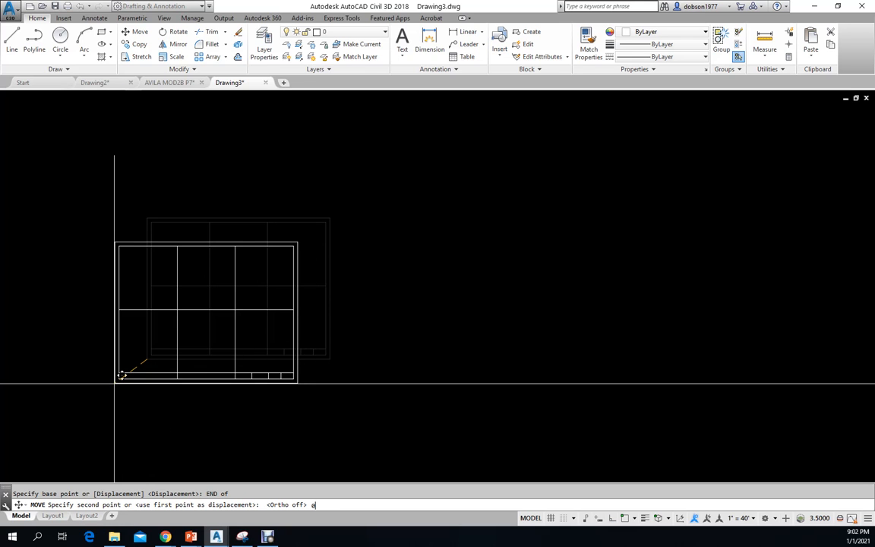
pyautogui.press('Return')
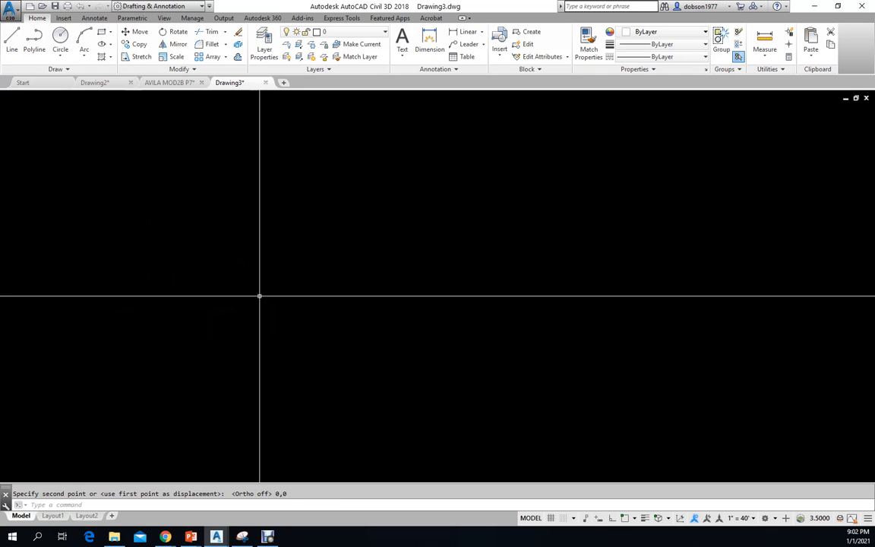
# Draw a circle about 0.86 units in radius centered on the endpoint at the sheet's outer lower-left corner.
pyautogui.write('z')
pyautogui.press('Return')
pyautogui.write('e')
pyautogui.press('Return')
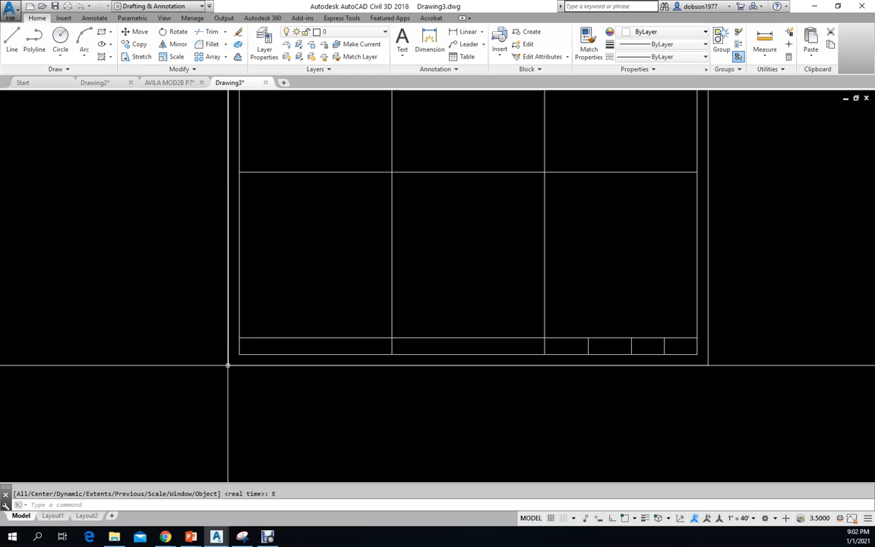
pyautogui.write('c')
pyautogui.press('Return')
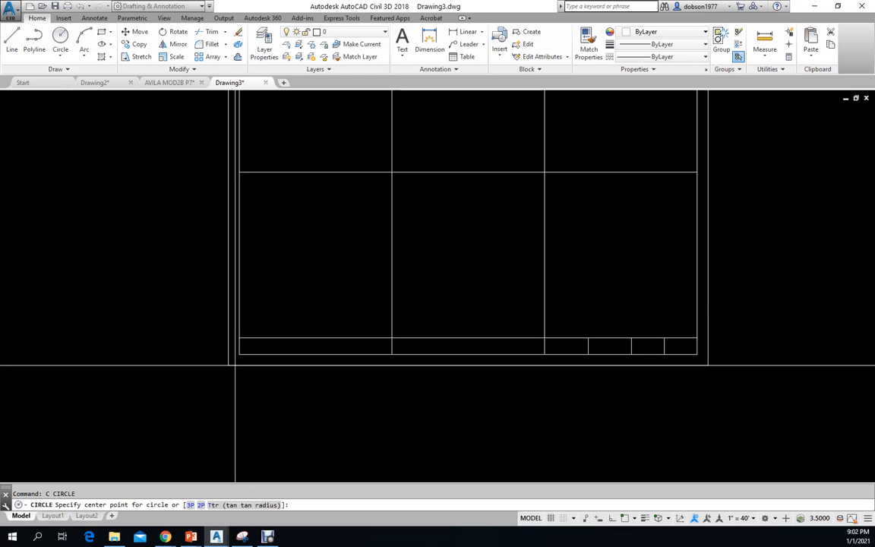
pyautogui.write('co')
pyautogui.press('Return')
pyautogui.write('d')
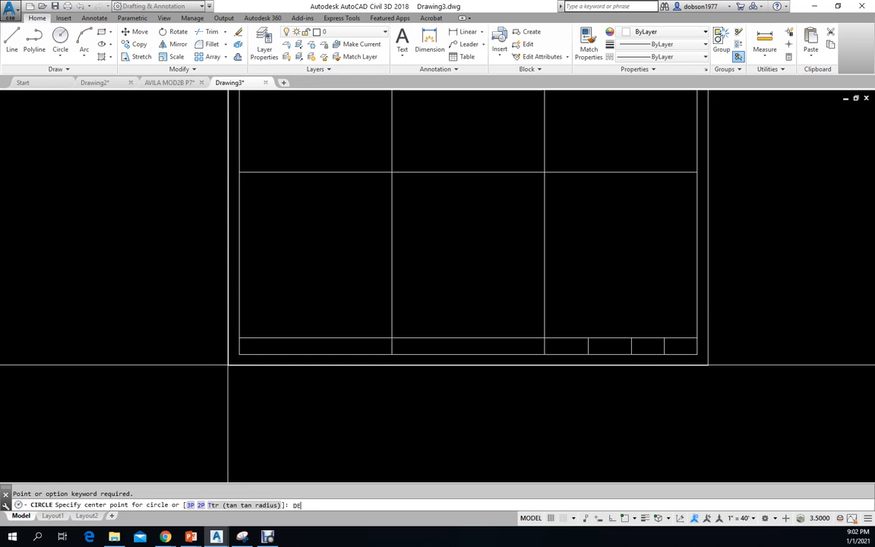
pyautogui.press('Return')
pyautogui.click(228, 364)
pyautogui.press('Escape')
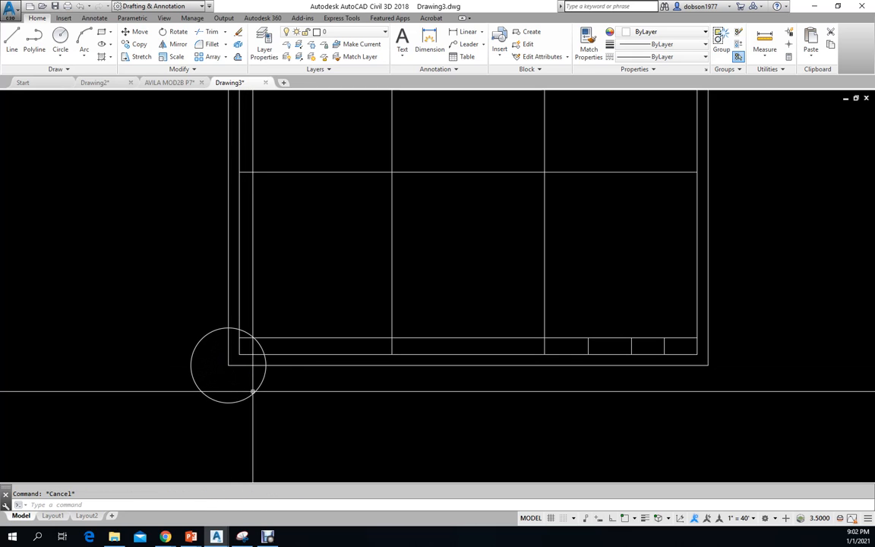
# List the circle's properties and check its center point coordinates.
pyautogui.click(253, 393)
pyautogui.write('li')
pyautogui.press('Return')
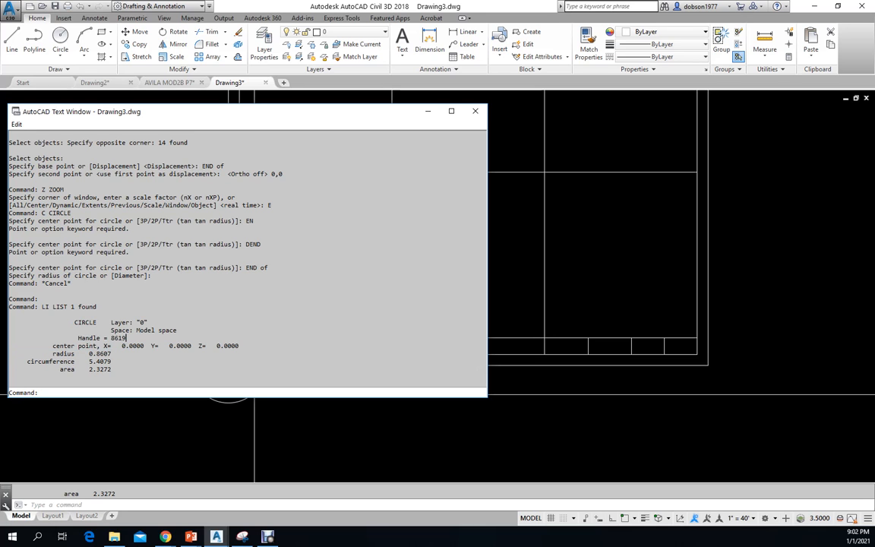
pyautogui.click(475, 112)
# Erase the circle at the sheet's outer lower-left corner.
pyautogui.click(213, 345)
pyautogui.click(198, 329)
pyautogui.write('e')
pyautogui.press('Return')
pyautogui.scroll(-5, 273, 282)
pyautogui.moveTo(317, 198); pyautogui.dragTo(293, 214, button='middle')
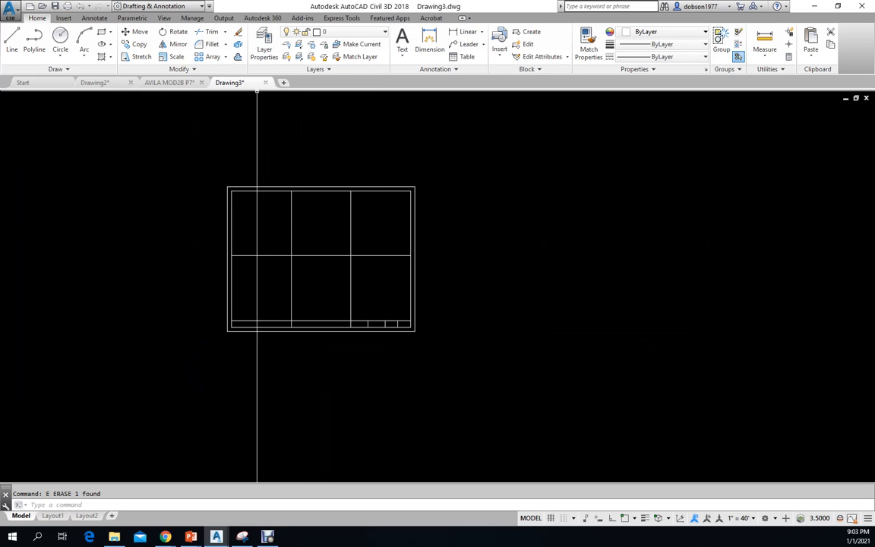
# Save the drawing as CC TITLEBLOCK in the Downloads folder and close it.
pyautogui.moveTo(257, 83)
pyautogui.write('SAVEAS')
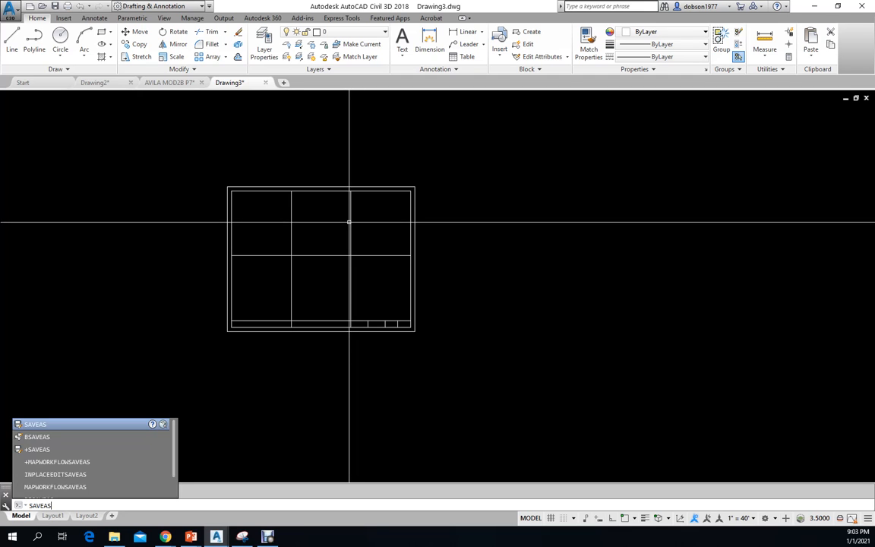
pyautogui.press('Return')
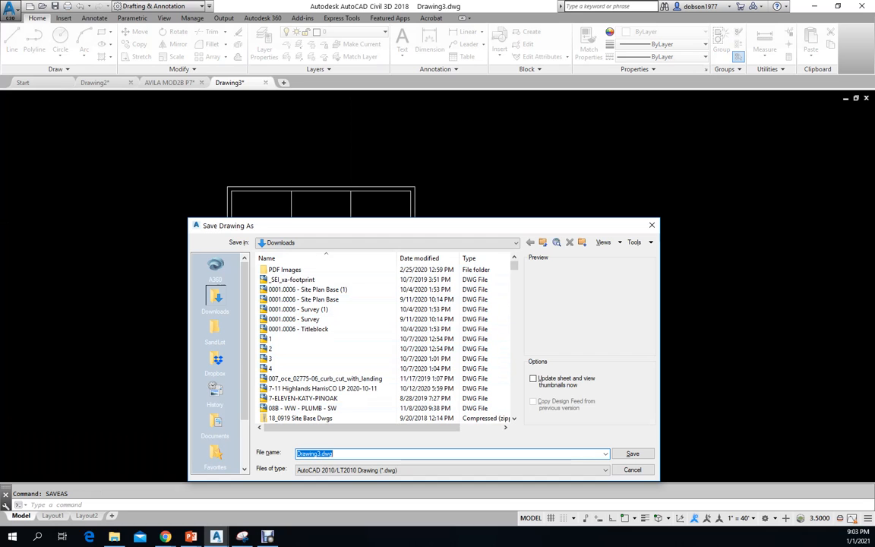
pyautogui.write('cc')
pyautogui.press('BackSpace')
pyautogui.press('BackSpace')
pyautogui.write('CC TITLE')
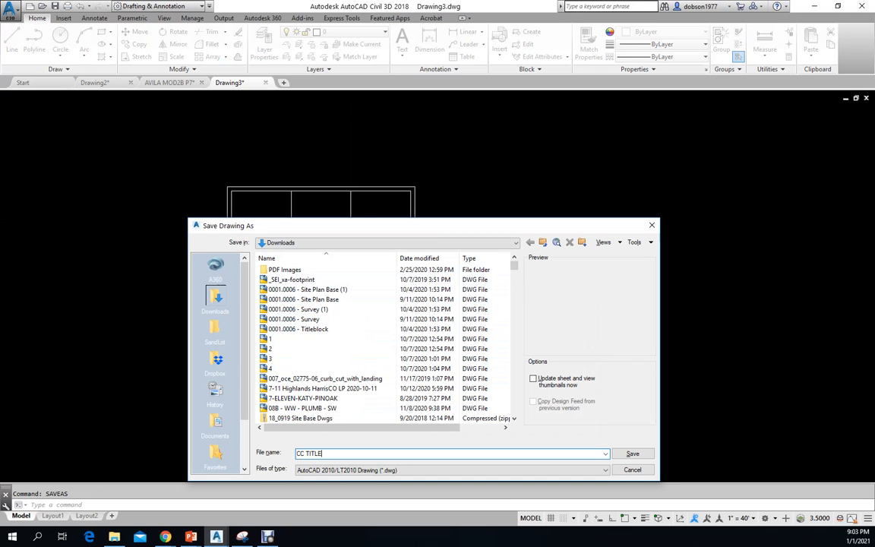
pyautogui.press('Return')
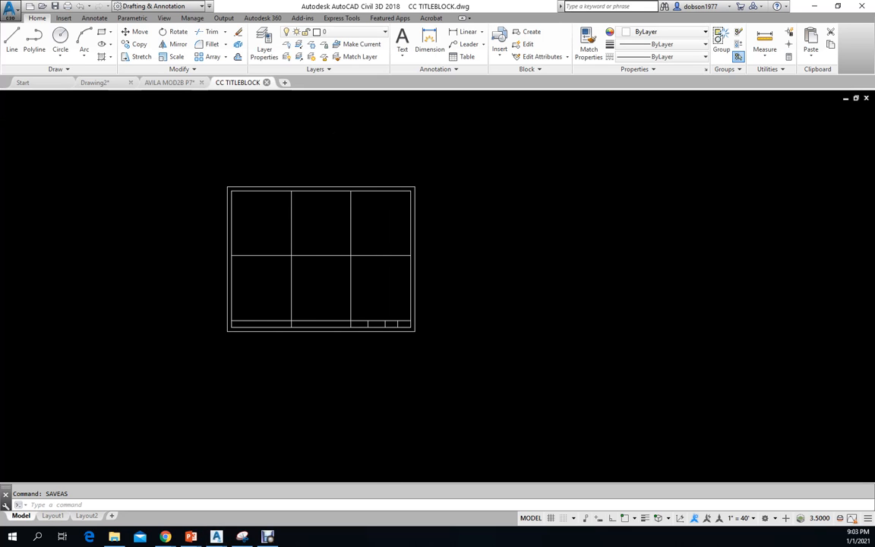
pyautogui.click(267, 82)
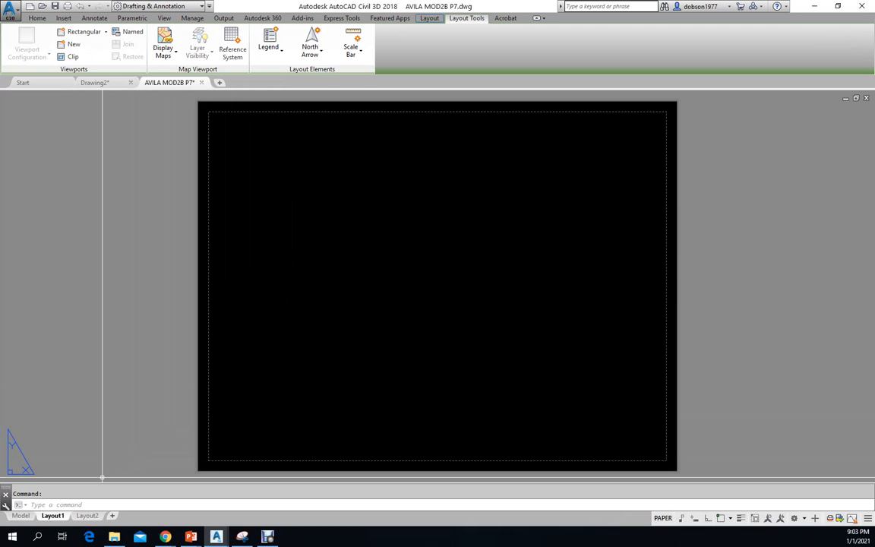
# In model space, draw a circle about 2.16 units in radius to the right of the dimensioned part.
pyautogui.click(21, 516)
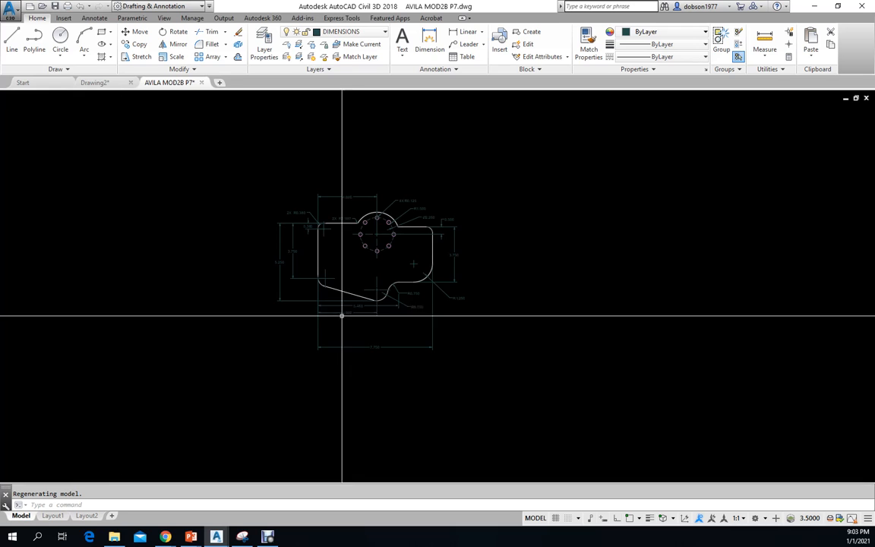
pyautogui.scroll(3, 355, 258)
pyautogui.scroll(-3, 377, 137)
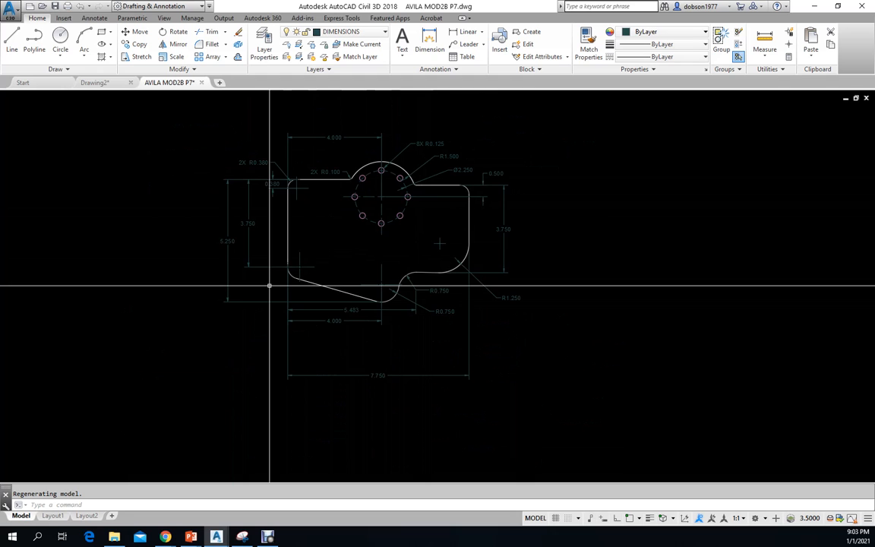
pyautogui.scroll(1, 191, 332)
pyautogui.scroll(-4, 317, 272)
pyautogui.scroll(3, 309, 274)
pyautogui.scroll(-2, 340, 283)
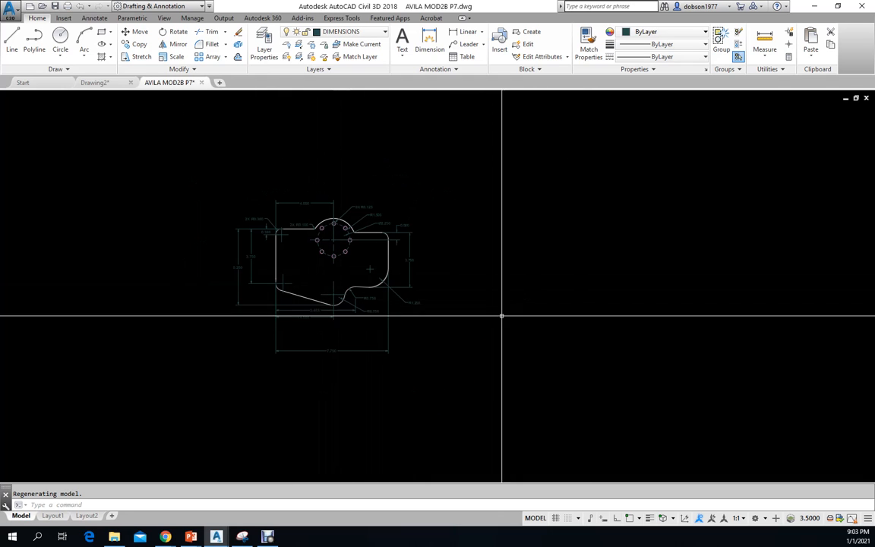
pyautogui.write('c')
pyautogui.press('Return')
pyautogui.click(590, 209)
pyautogui.click(589, 241)
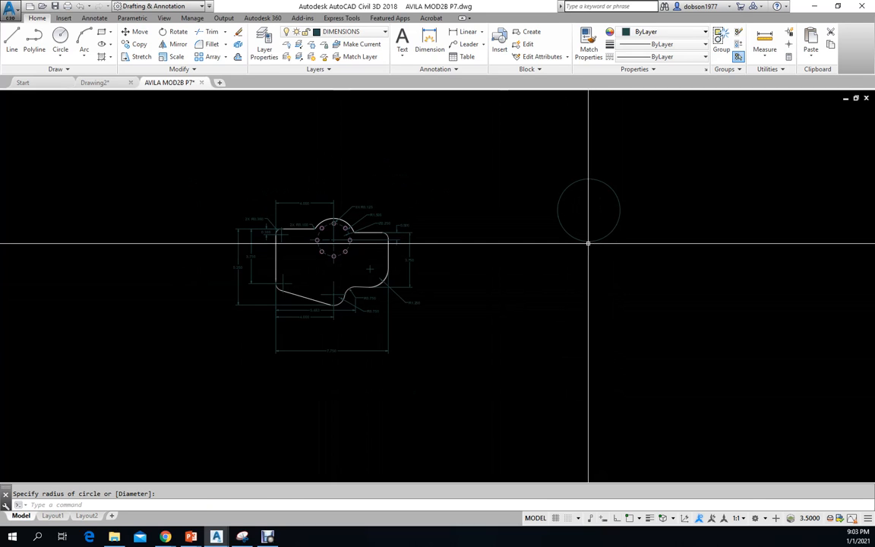
# Draw a second circle about 2.16 units in radius below the first one, with a smaller circle inside it.
pyautogui.press('Return')
pyautogui.click(597, 352)
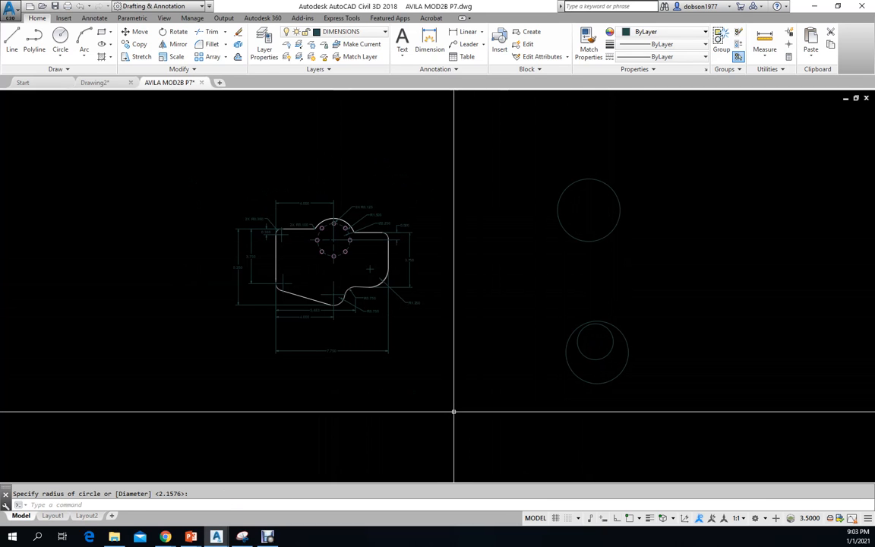
pyautogui.scroll(-2, 455, 351)
pyautogui.press('Return')
pyautogui.press('Escape')
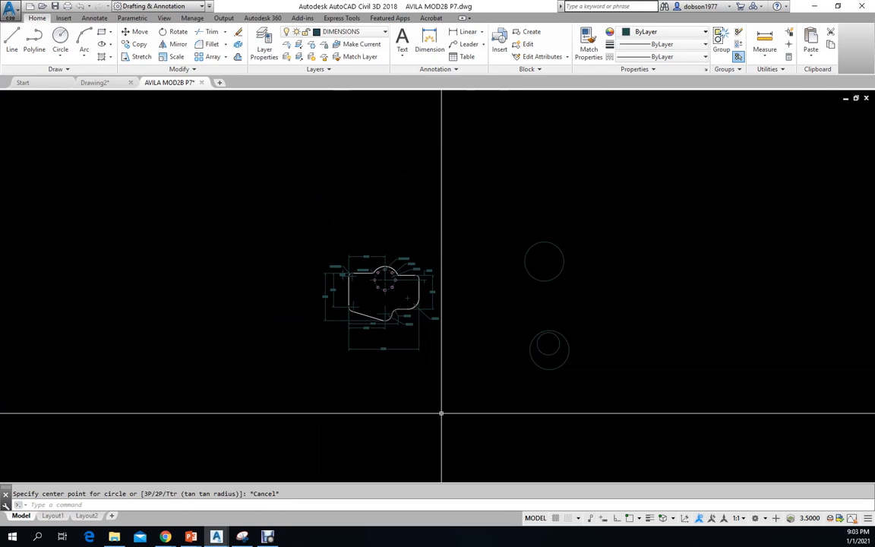
# Draw an open, self-crossing polyline through six points below and to the right of the dimensioned part.
pyautogui.write('pl')
pyautogui.press('Return')
pyautogui.click(441, 414)
pyautogui.click(455, 439)
pyautogui.click(490, 404)
pyautogui.click(432, 416)
pyautogui.click(486, 446)
pyautogui.click(477, 393)
pyautogui.press('Return')
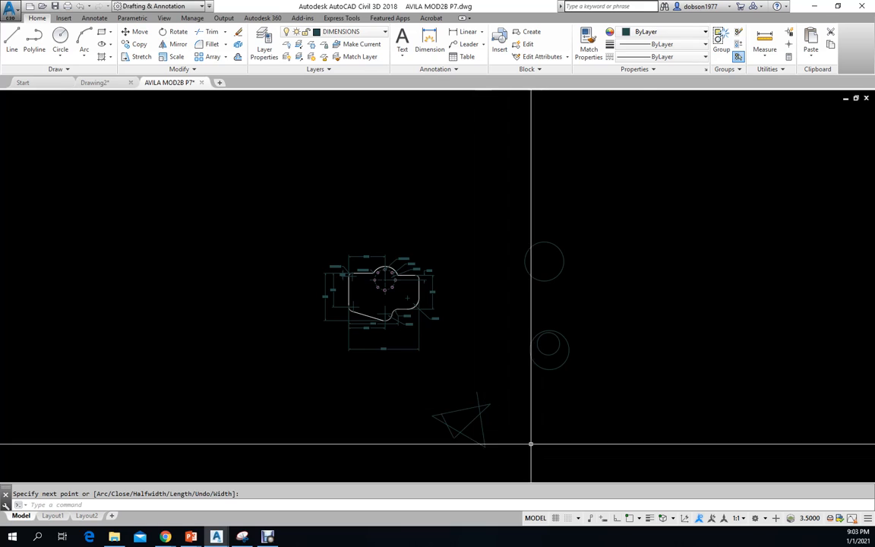
# Draw a closed four-sided polyline to the right of the star-like polyline.
pyautogui.press('Return')
pyautogui.click(639, 405)
pyautogui.click(645, 455)
pyautogui.click(710, 454)
pyautogui.click(702, 389)
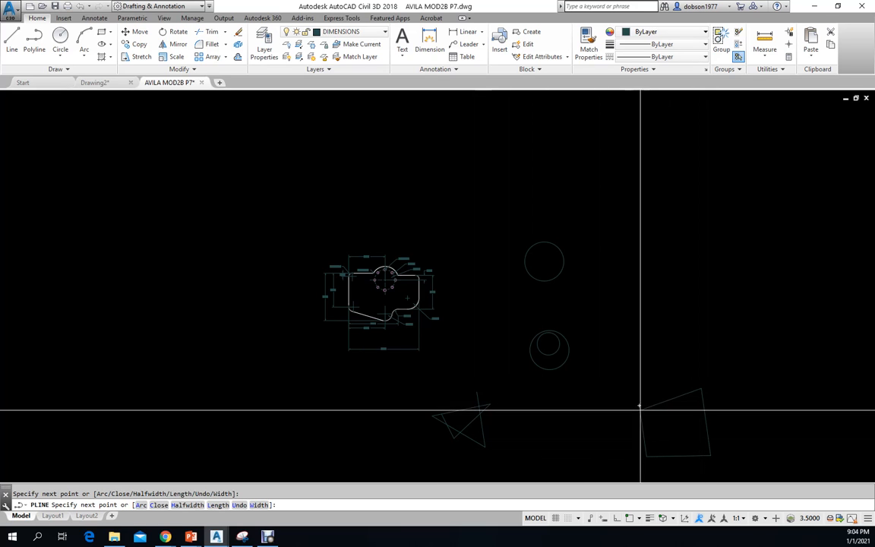
pyautogui.click(639, 406)
pyautogui.press('Return')
# Draw a closed triangular polyline above the four-sided shape.
pyautogui.press('Return')
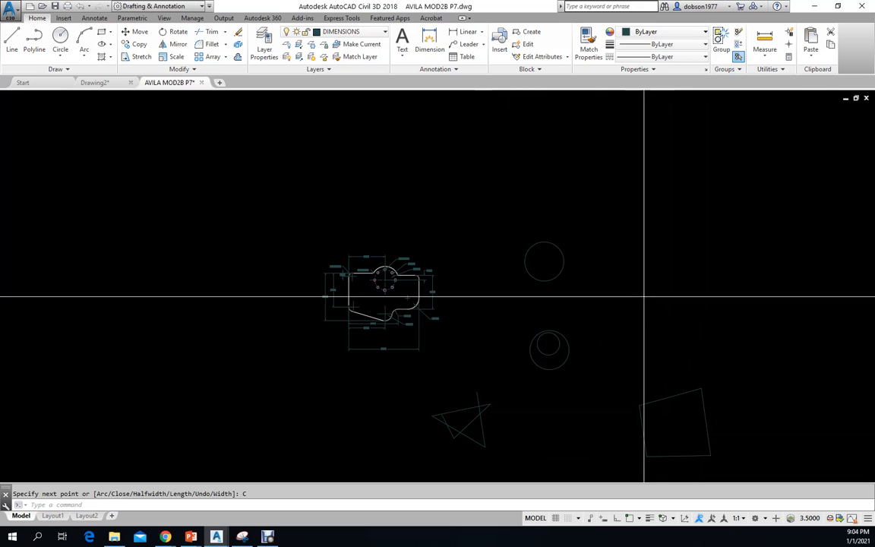
pyautogui.click(646, 290)
pyautogui.click(693, 350)
pyautogui.click(725, 283)
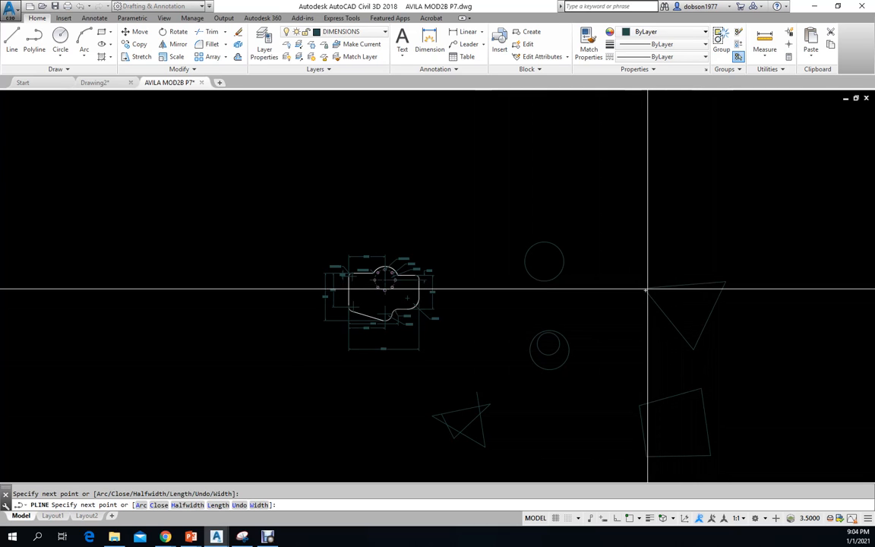
pyautogui.write('C')
pyautogui.press('Return')
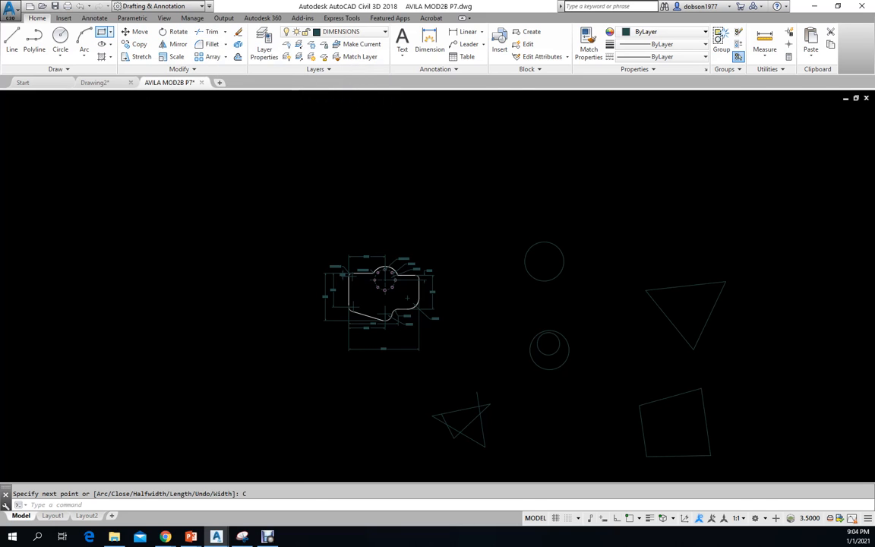
# Draw a wide, flat rectangle above the single circle.
pyautogui.click(101, 31)
pyautogui.click(463, 149)
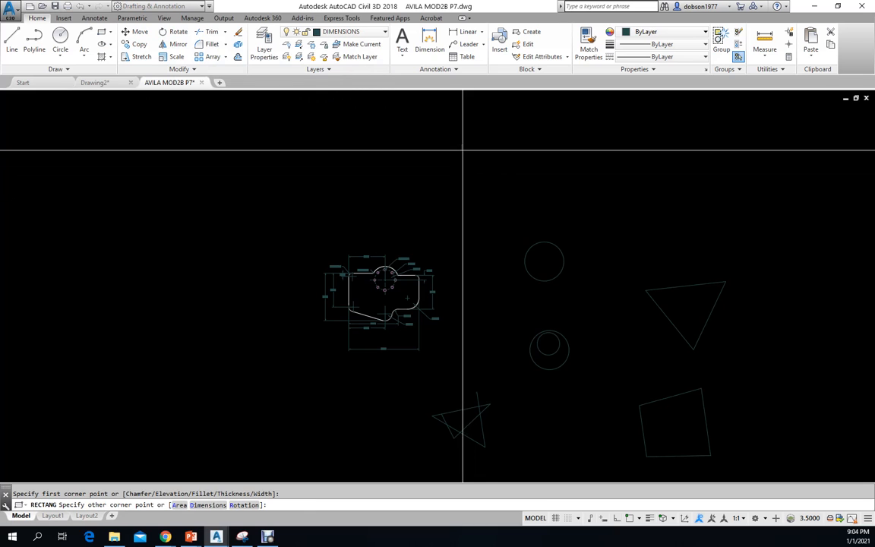
pyautogui.click(568, 177)
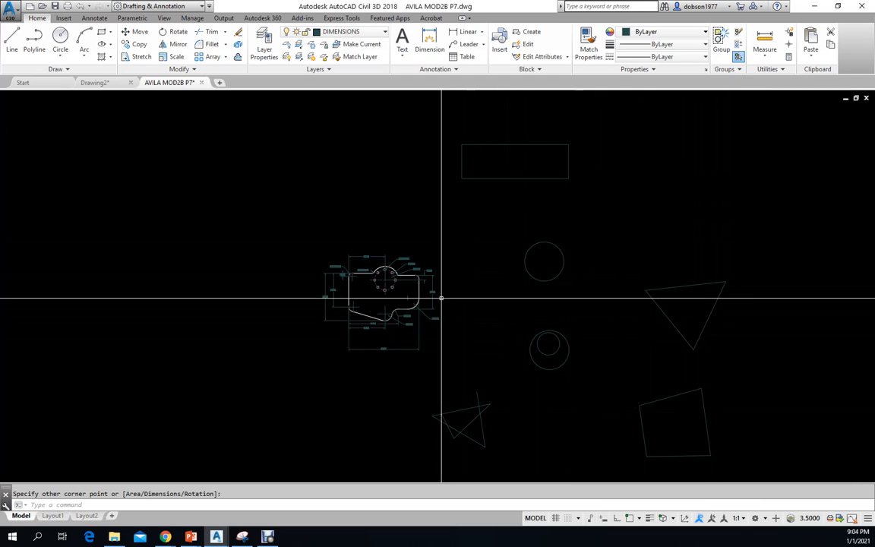
# Review the sheet layout in the wk1.A1.1.png reference image and open Layout1 of the drawing.
pyautogui.moveTo(0, 148); pyautogui.dragTo(437, 85)
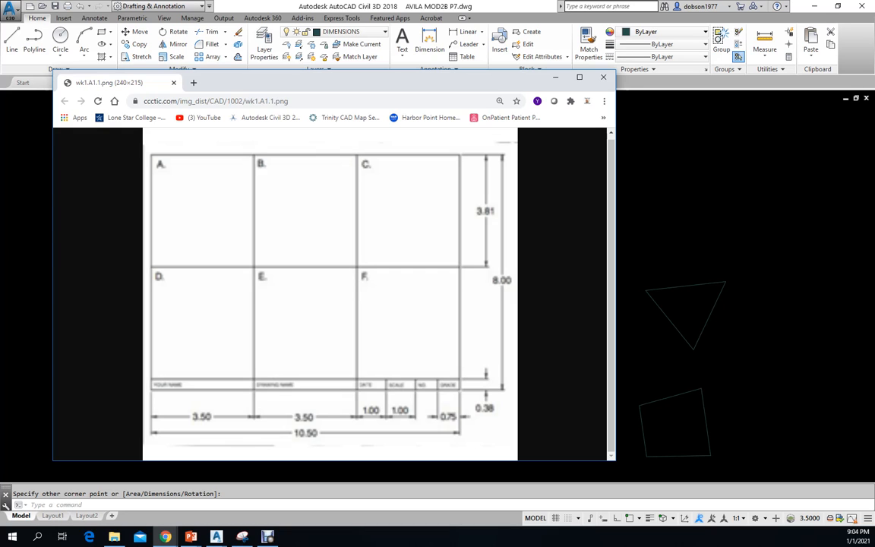
pyautogui.moveTo(485, 79); pyautogui.dragTo(0, 87)
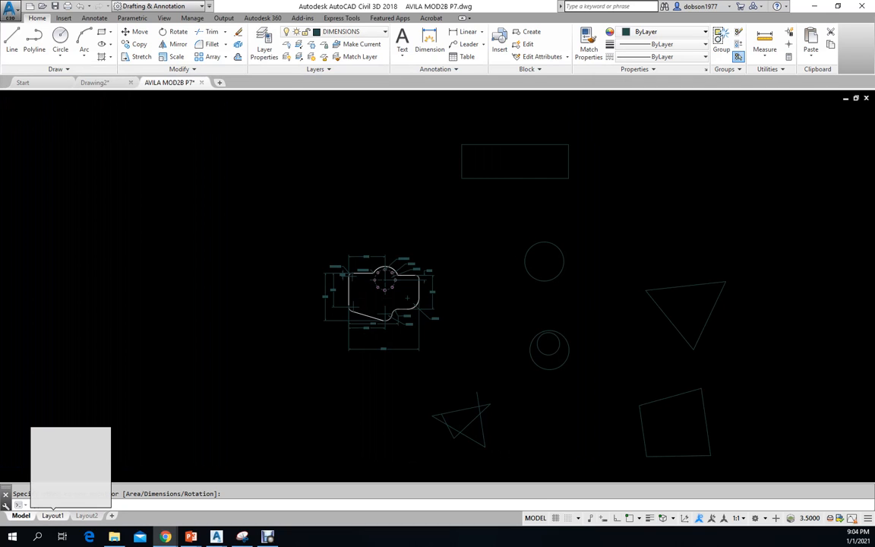
pyautogui.click(53, 516)
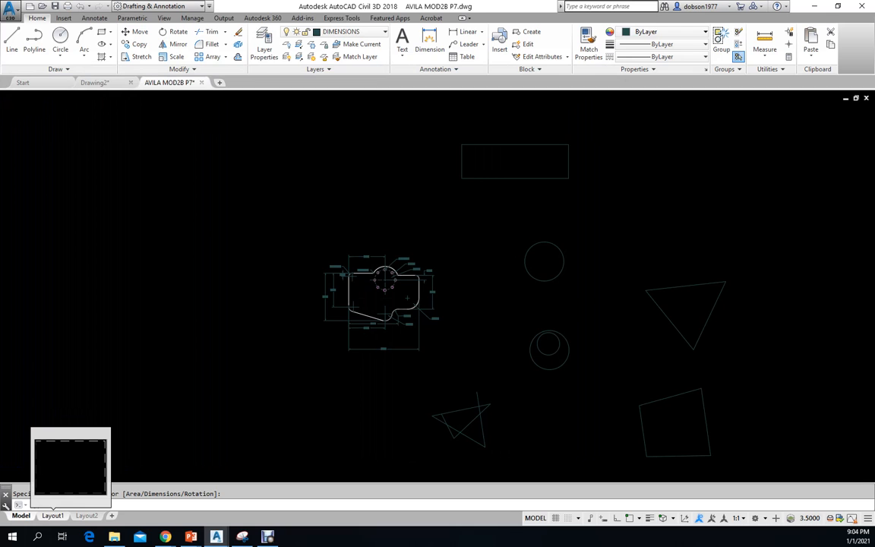
pyautogui.click(53, 516)
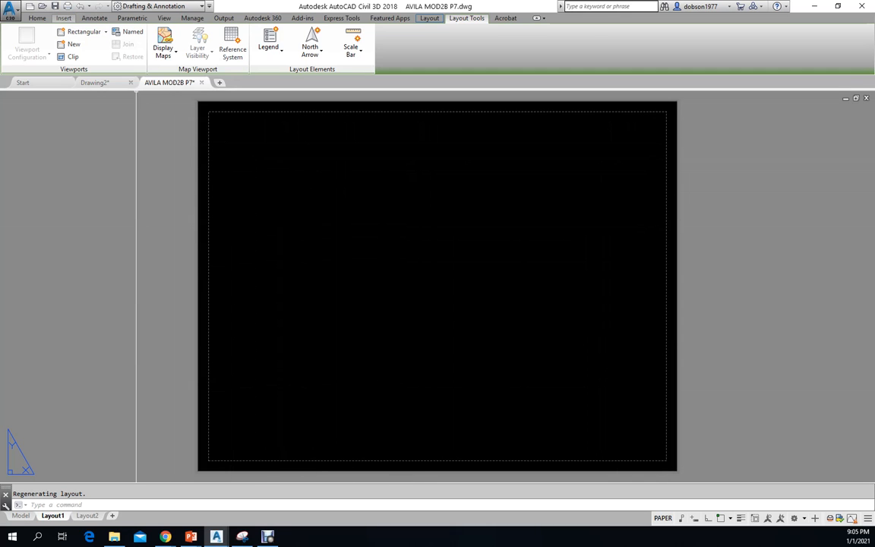
# Insert CC TITLEBLOCK from the Downloads folder as a block into Layout1 at 0,0,0 with scale 1 and rotation 0.
pyautogui.click(63, 17)
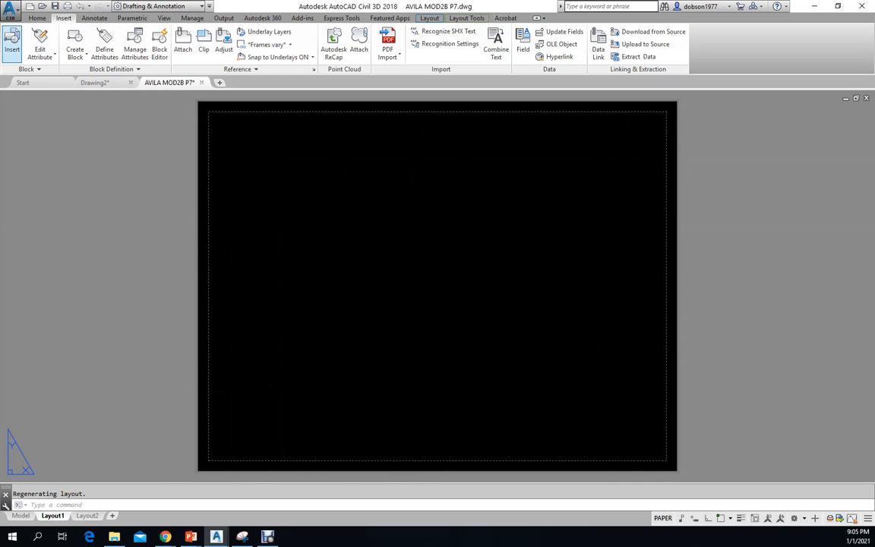
pyautogui.click(12, 42)
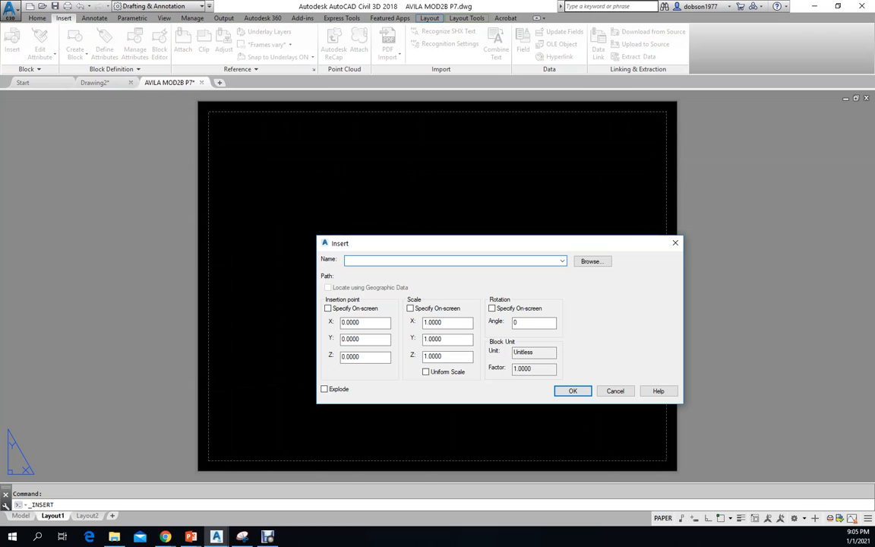
pyautogui.click(592, 261)
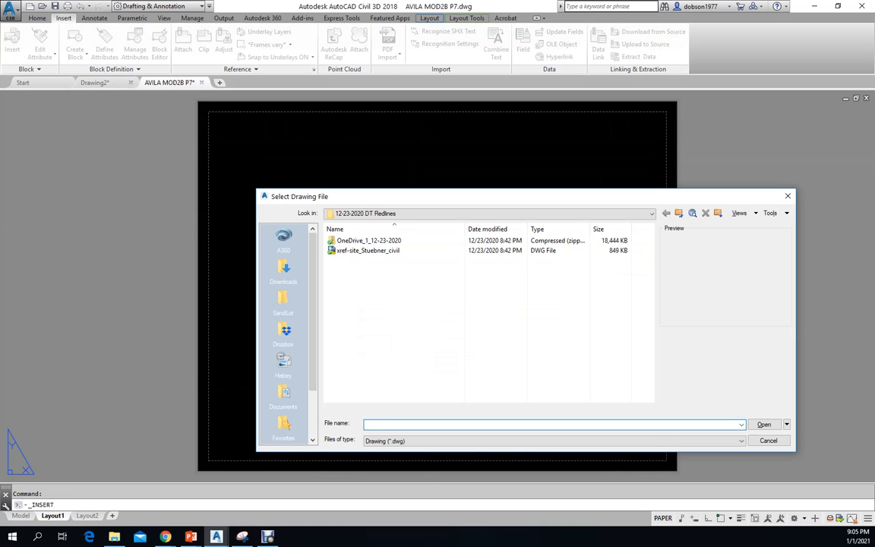
pyautogui.click(283, 272)
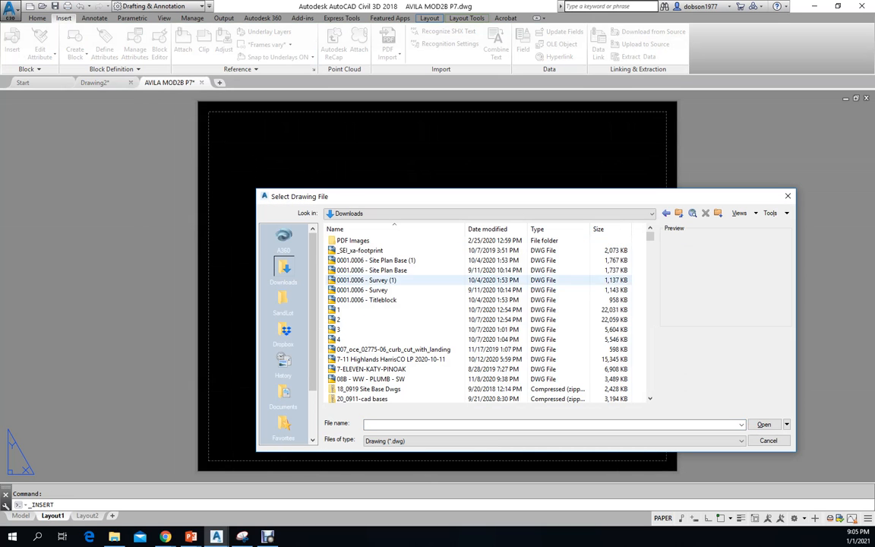
pyautogui.click(487, 229)
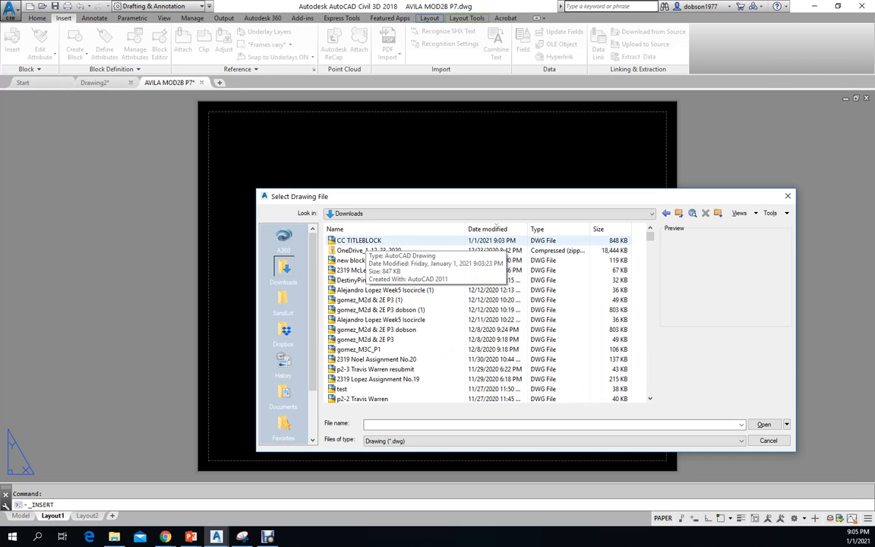
pyautogui.doubleClick(359, 241)
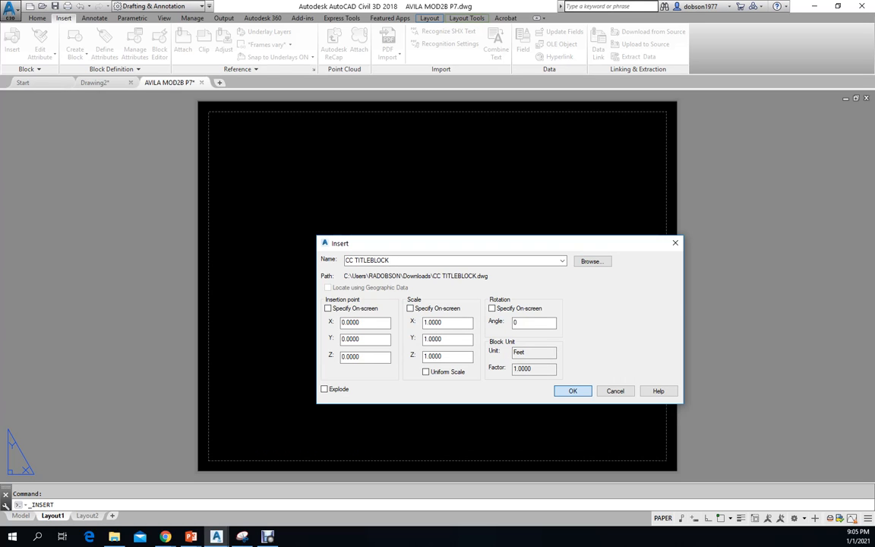
pyautogui.click(573, 392)
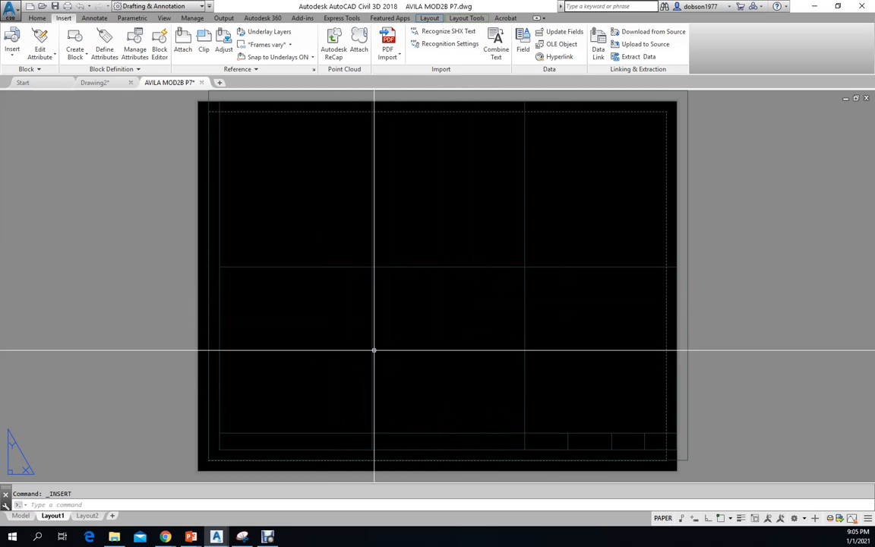
# Erase the inserted title block from Layout1.
pyautogui.write('E')
pyautogui.press('Return')
pyautogui.click(400, 278)
pyautogui.click(352, 247)
pyautogui.press('Return')
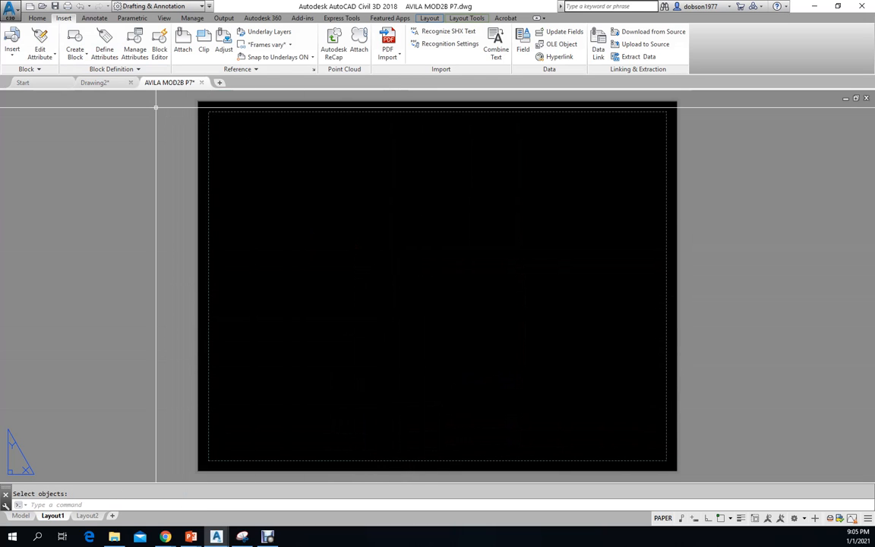
# Reopen CC TITLEBLOCK.dwg from the recent documents.
pyautogui.click(10, 9)
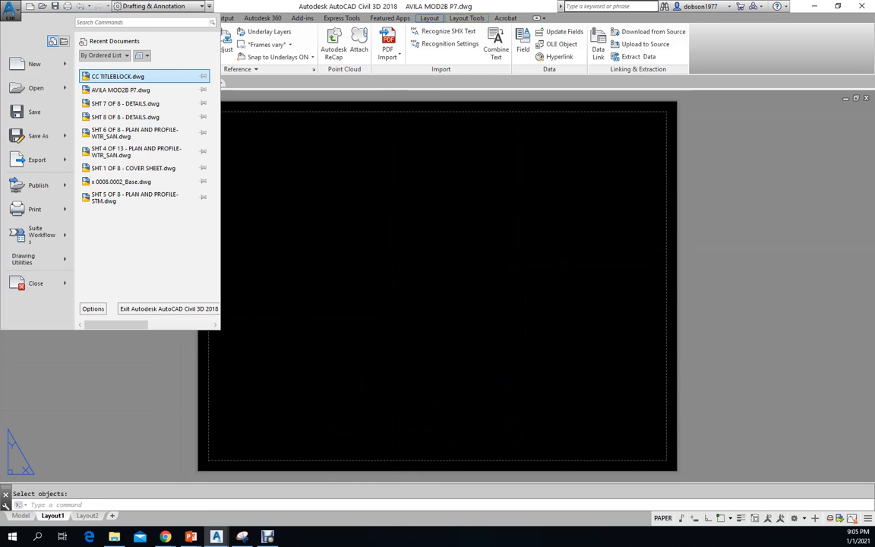
pyautogui.click(118, 77)
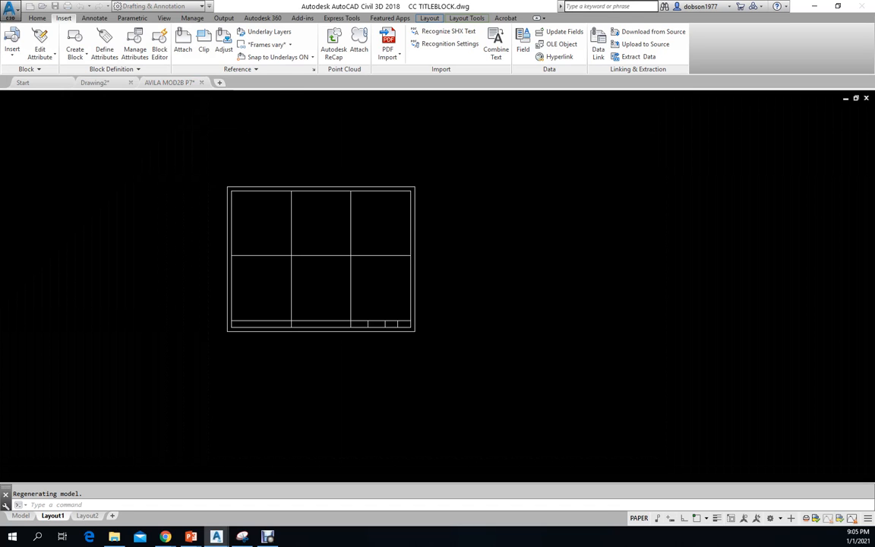
pyautogui.moveTo(180, 279)
pyautogui.mouseDown(button='middle')
pyautogui.moveTo(460, 276)
pyautogui.moveTo(558, 316)
pyautogui.mouseUp(button='middle')
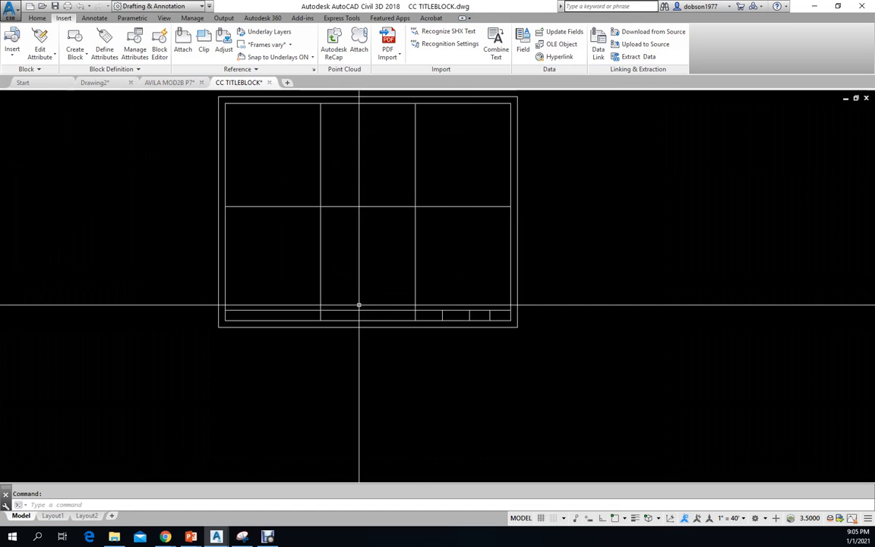
# Move the whole title block from the inner border's lower-left corner to the outer border's lower-left corner, and close the drawing with its changes saved.
pyautogui.scroll(-2, 323, 329)
pyautogui.write('m')
pyautogui.press('Return')
pyautogui.click(475, 363)
pyautogui.click(198, 139)
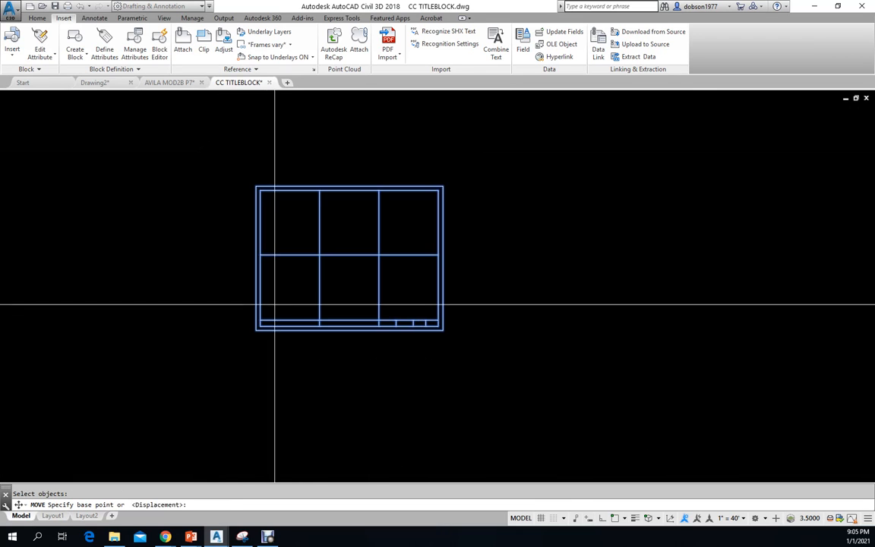
pyautogui.press('Return')
pyautogui.scroll(4, 274, 306)
pyautogui.write('end')
pyautogui.press('Return')
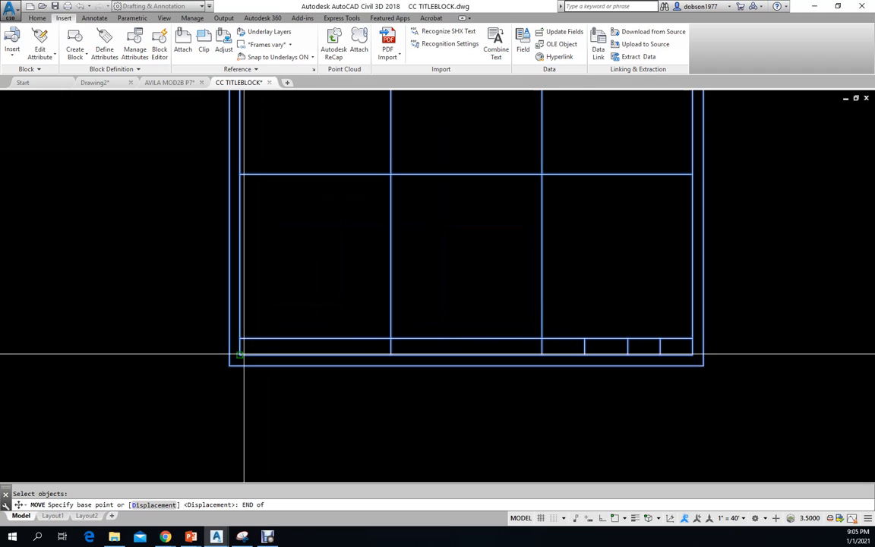
pyautogui.click(244, 355)
pyautogui.write('End')
pyautogui.press('Return')
pyautogui.click(229, 365)
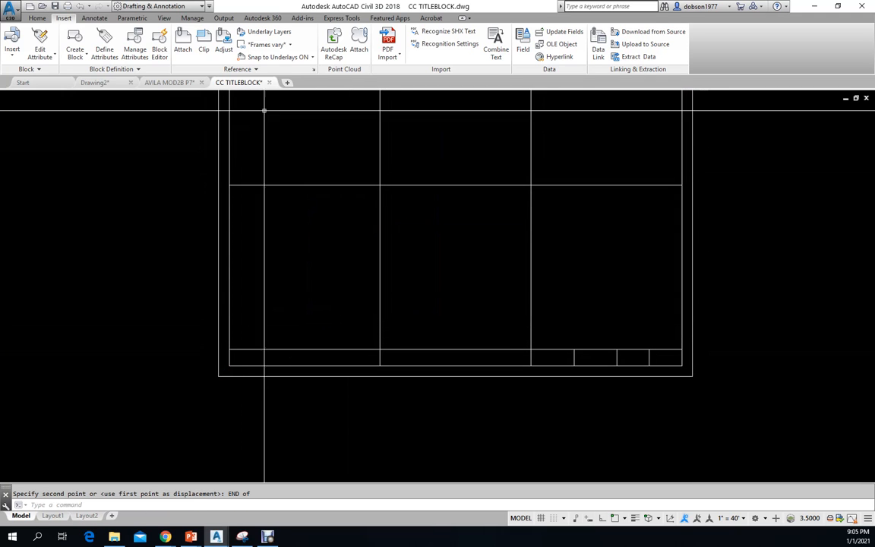
pyautogui.click(269, 83)
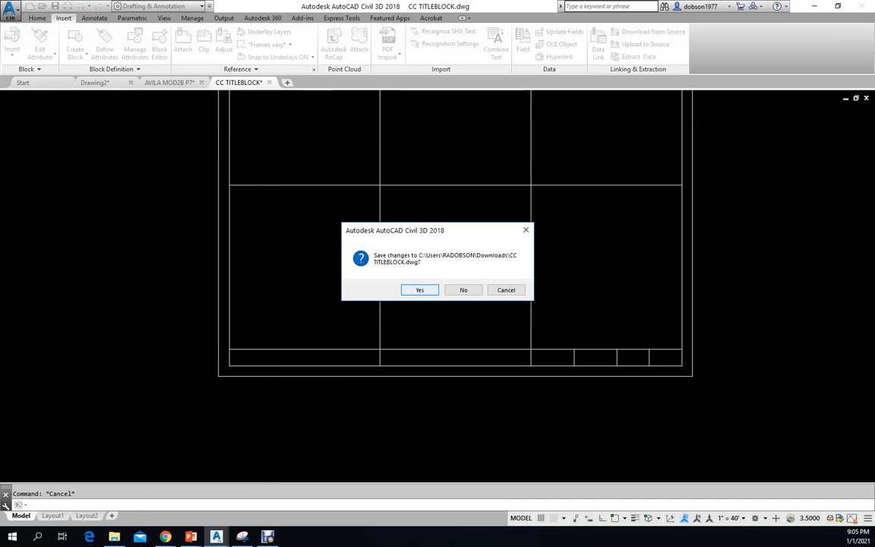
pyautogui.click(419, 290)
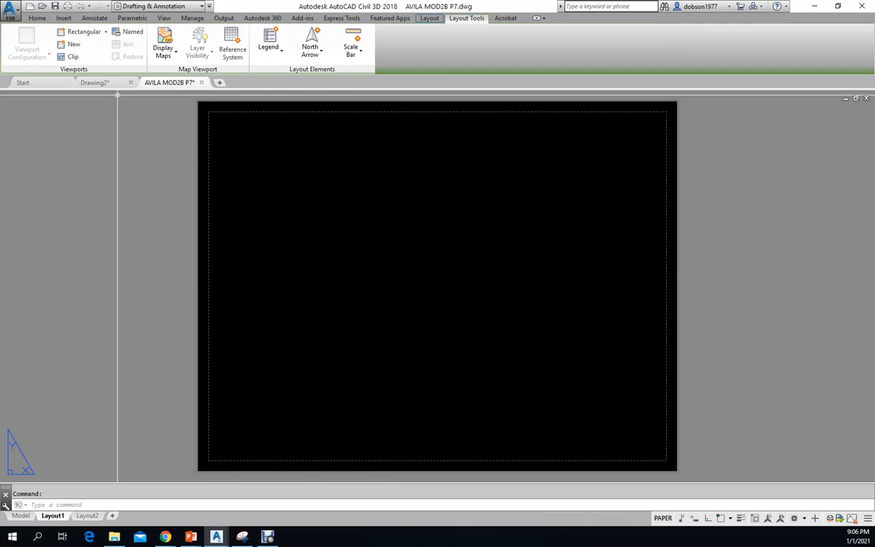
# Insert the updated CC TITLEBLOCK from the Downloads folder into Layout1 at 0,0,0 with scale 1 and rotation 0, redefining the existing block.
pyautogui.click(63, 17)
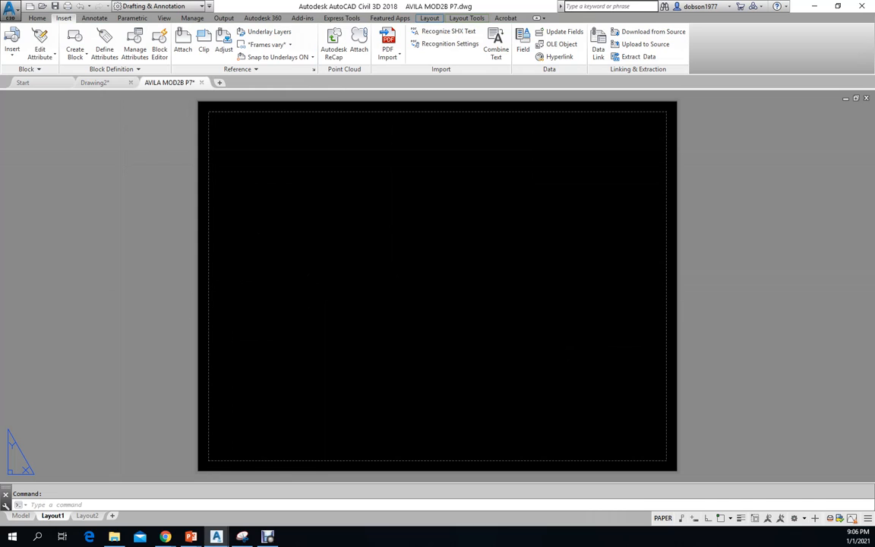
pyautogui.click(12, 45)
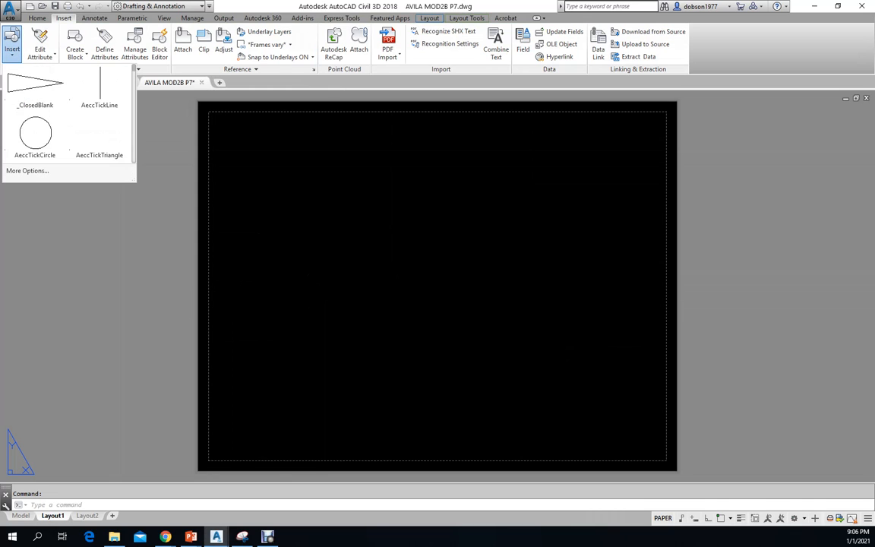
pyautogui.click(27, 171)
pyautogui.click(12, 47)
pyautogui.click(27, 171)
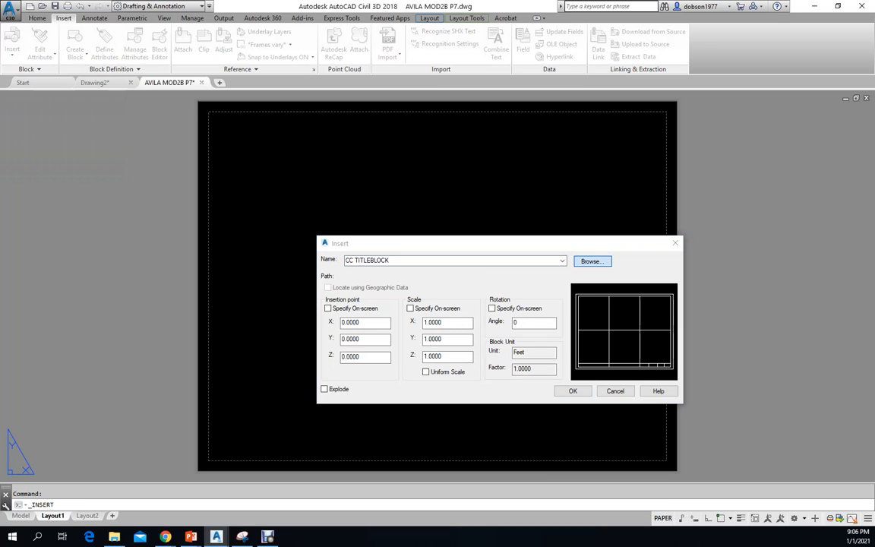
pyautogui.click(591, 261)
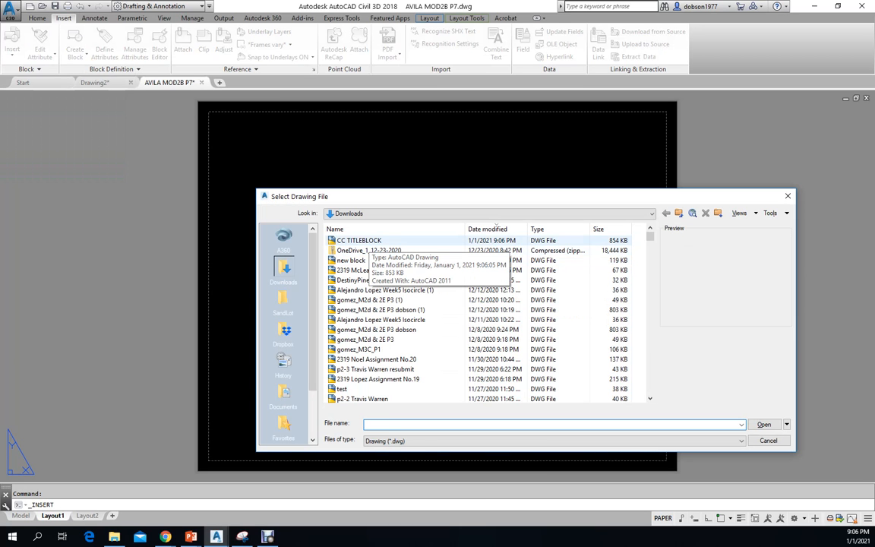
pyautogui.doubleClick(358, 241)
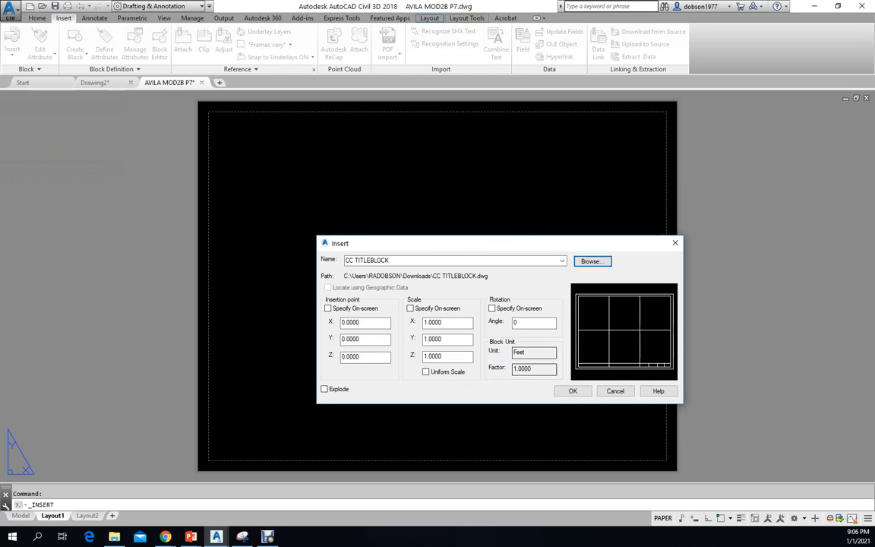
pyautogui.click(573, 391)
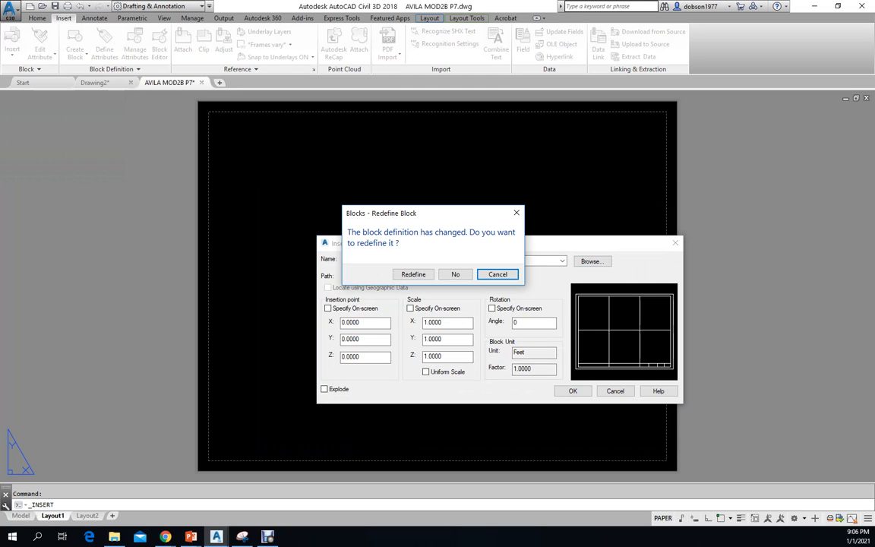
pyautogui.click(413, 274)
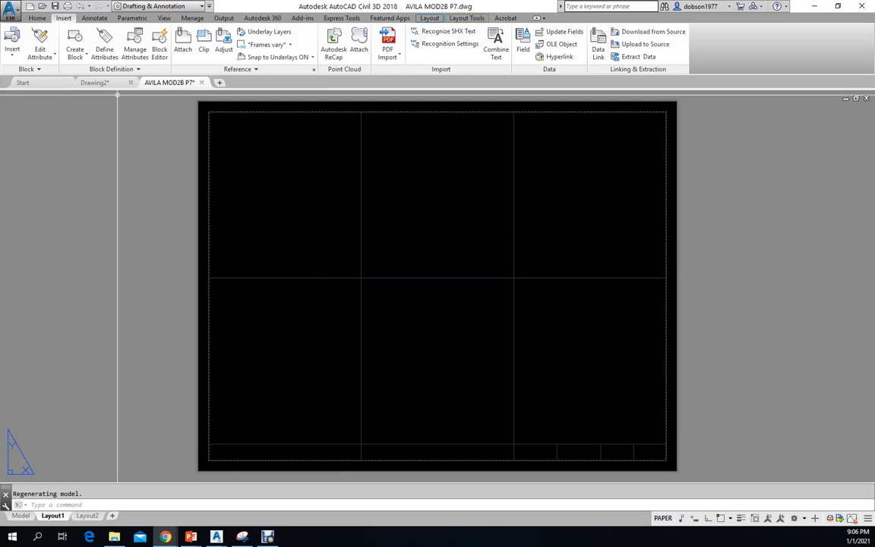
# Examine how the inserted title block fits the sheet edges and printable margin in Layout1.
pyautogui.click(242, 447)
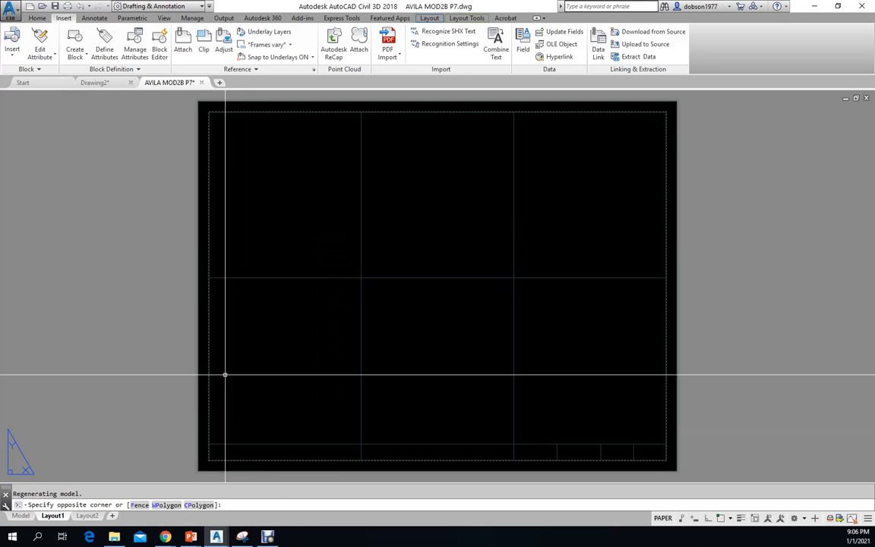
pyautogui.press('Escape')
pyautogui.scroll(-2, 352, 159)
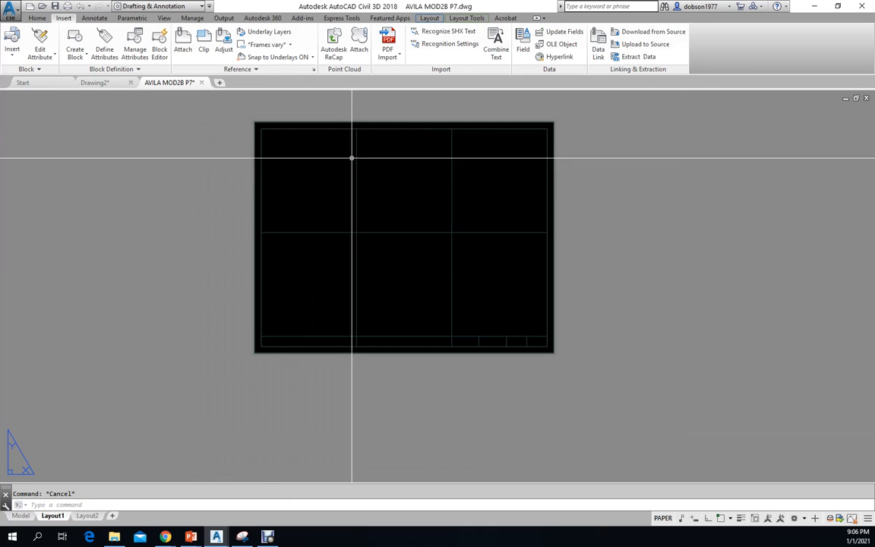
pyautogui.scroll(2, 408, 205)
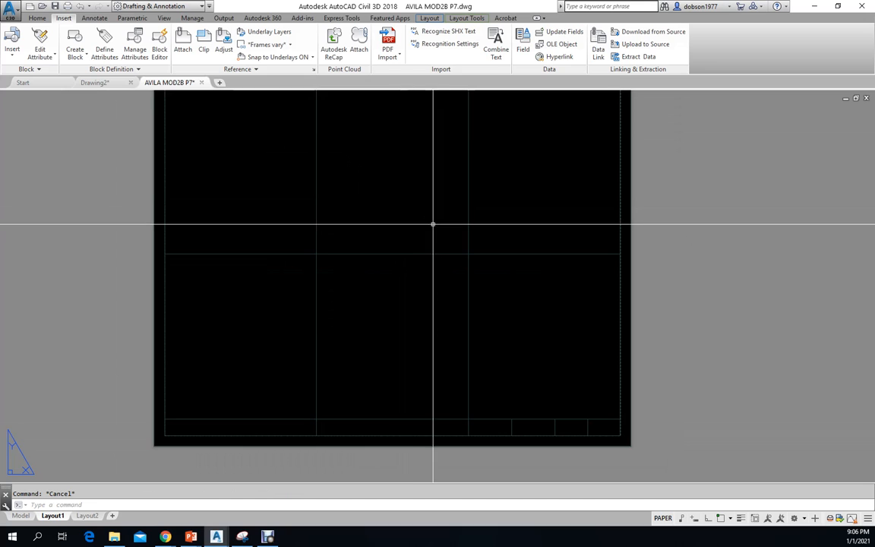
pyautogui.scroll(-2, 431, 224)
pyautogui.moveTo(412, 244); pyautogui.dragTo(484, 294, button='middle')
pyautogui.scroll(2, 410, 230)
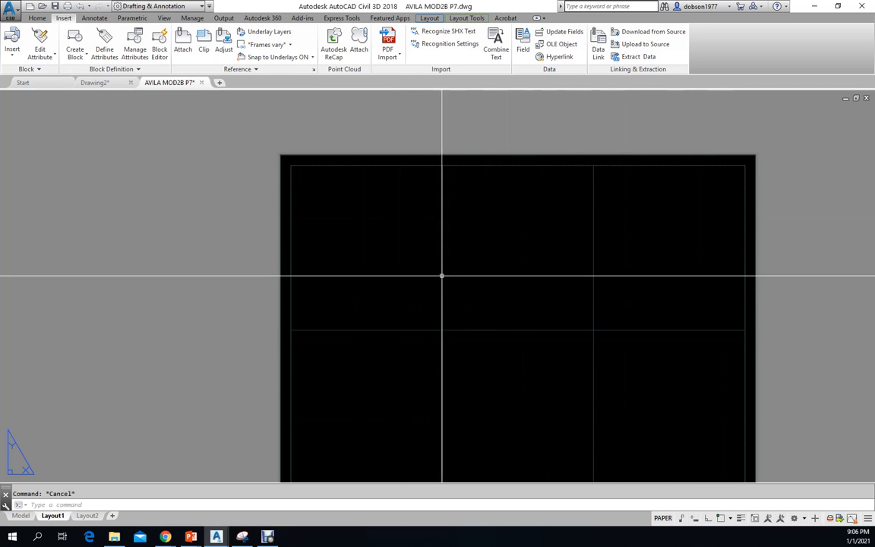
pyautogui.moveTo(636, 273); pyautogui.dragTo(622, 215, button='middle')
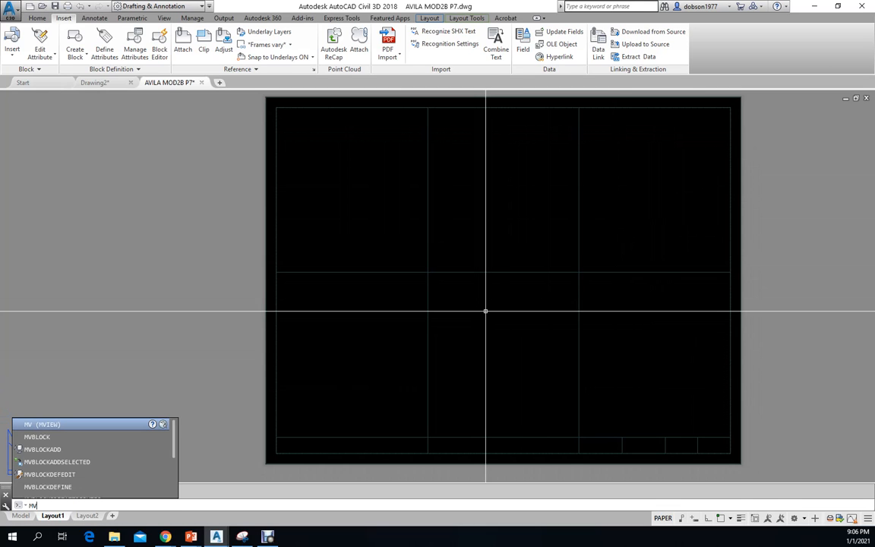
# Create a rectangular viewport with MVIEW, snapped to opposite corners of the title block's upper-left panel.
pyautogui.press('Return')
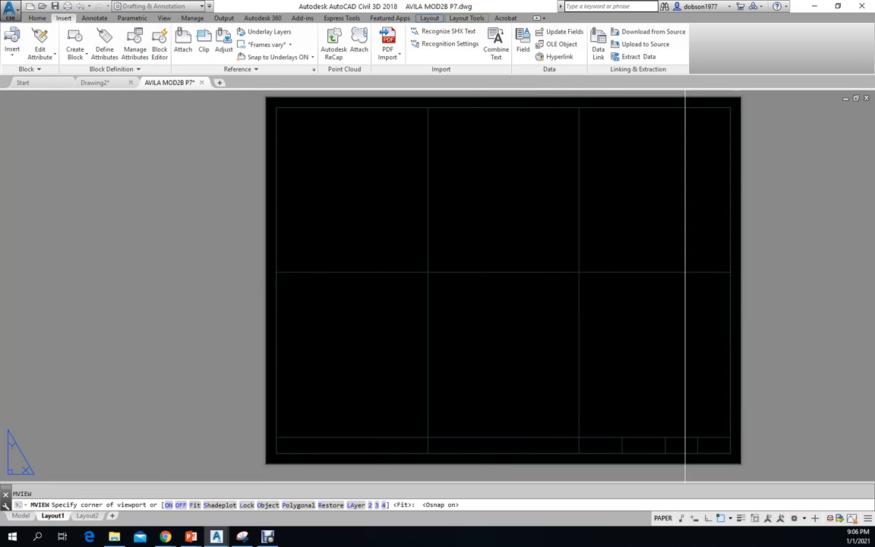
pyautogui.click(276, 107)
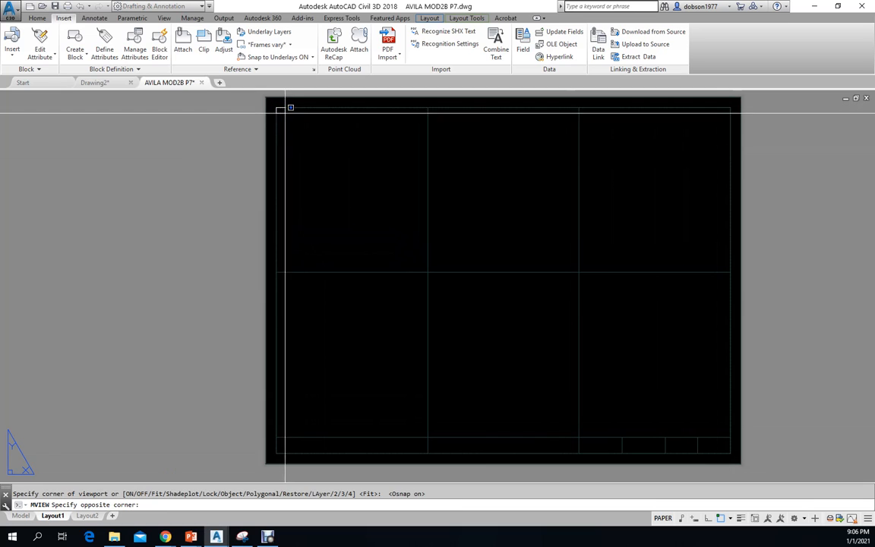
pyautogui.click(428, 270)
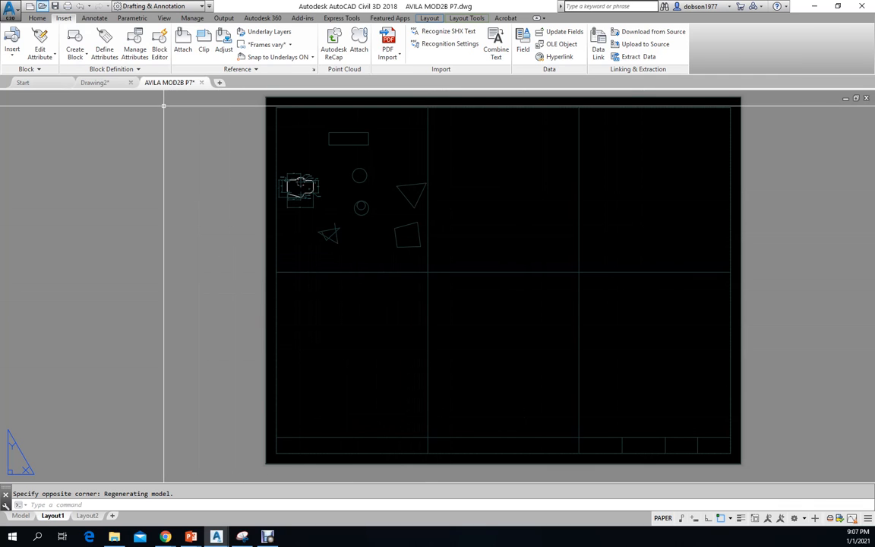
# Copy the upper-left viewport from its lower-left corner into the upper-middle and upper-right panels.
pyautogui.click(37, 17)
pyautogui.click(135, 44)
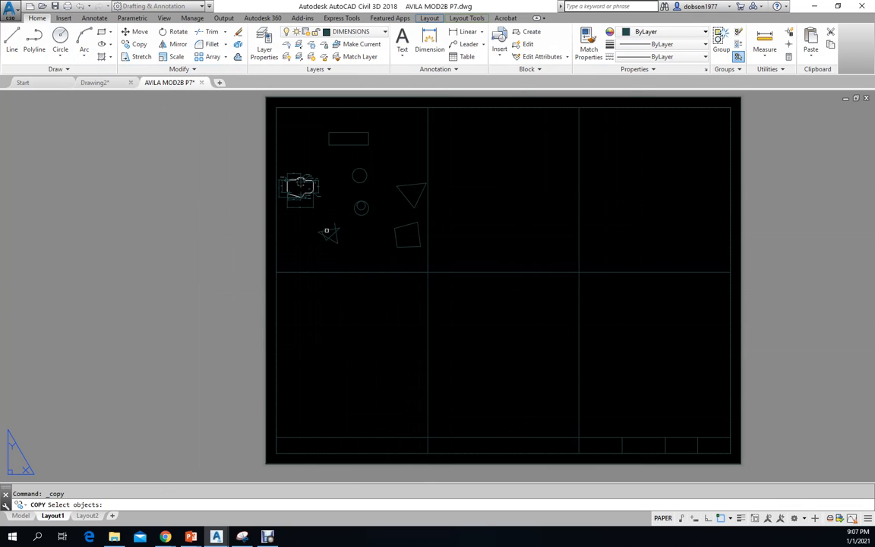
pyautogui.click(300, 186)
pyautogui.press('Return')
pyautogui.press('Escape')
pyautogui.press('Return')
pyautogui.click(317, 271)
pyautogui.press('Return')
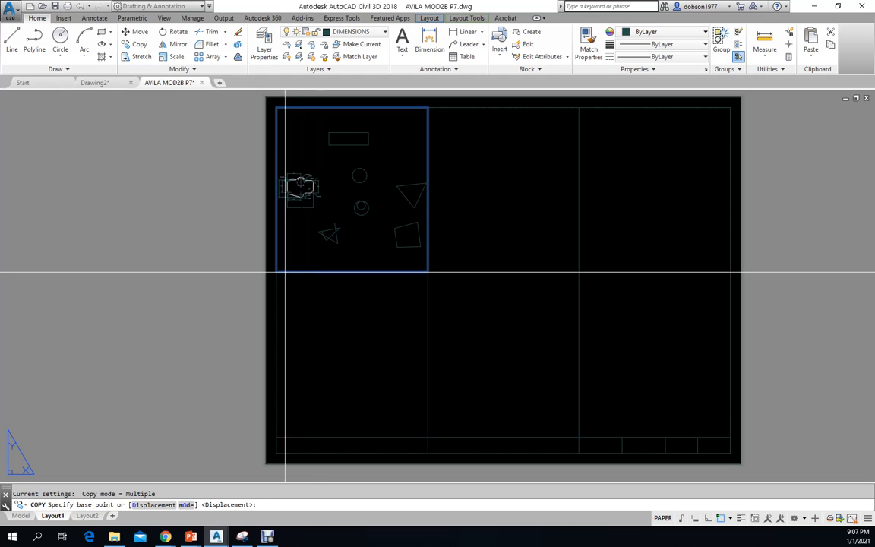
pyautogui.click(278, 271)
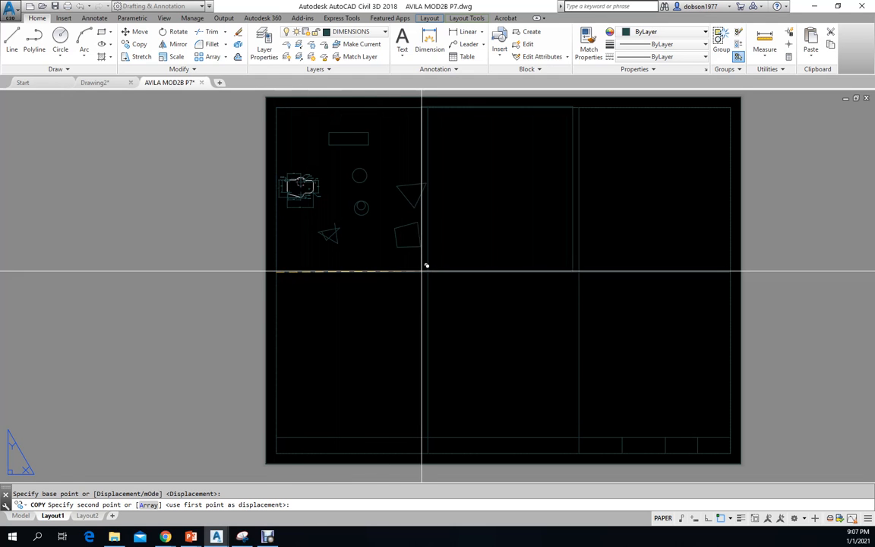
pyautogui.click(427, 272)
pyautogui.click(579, 271)
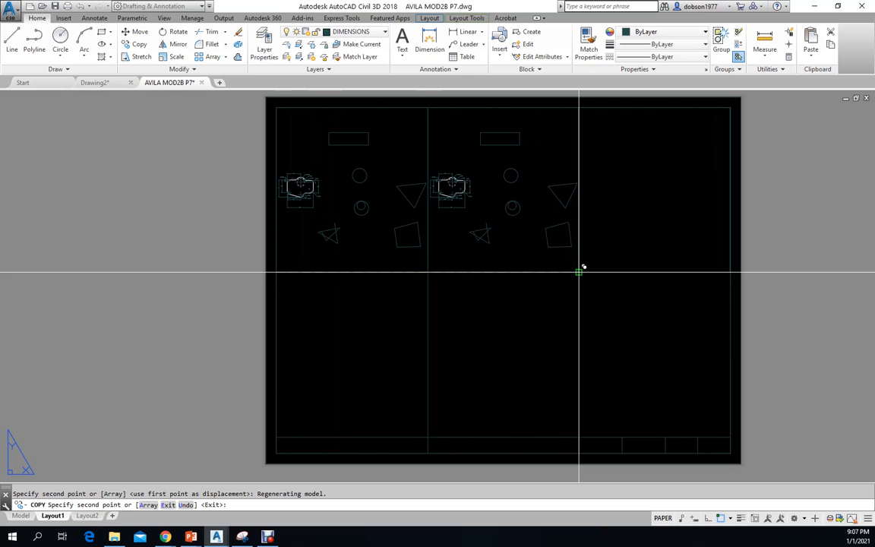
# Place copies of the viewport in the lower-right, lower-middle and lower-left panels and end the copy.
pyautogui.click(579, 437)
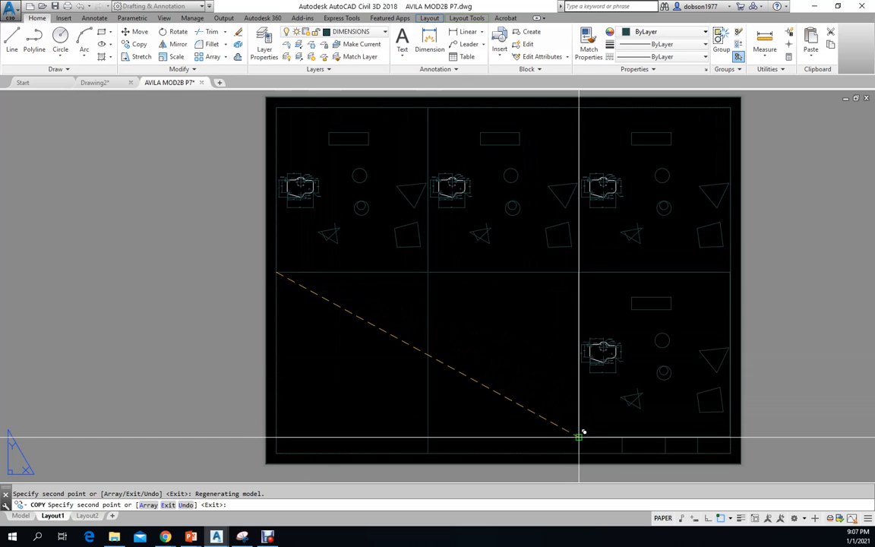
pyautogui.click(428, 437)
pyautogui.click(276, 437)
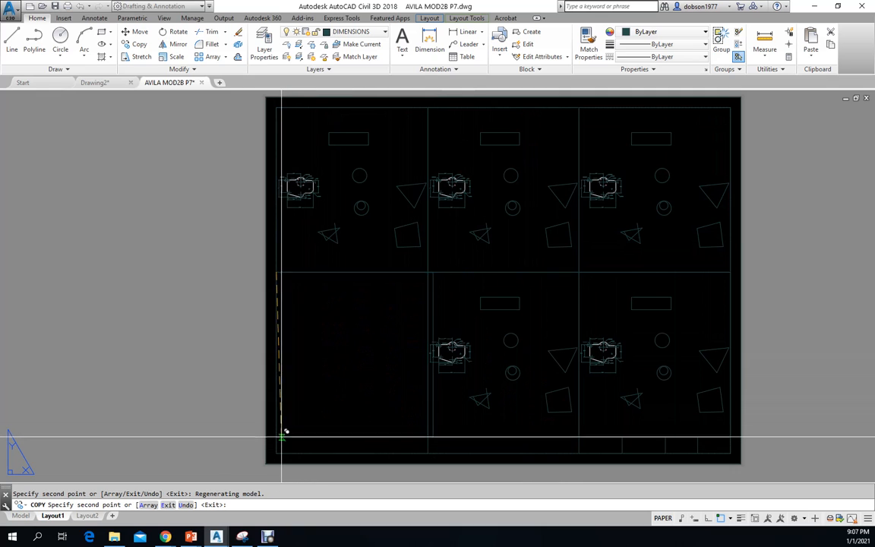
pyautogui.press('Escape')
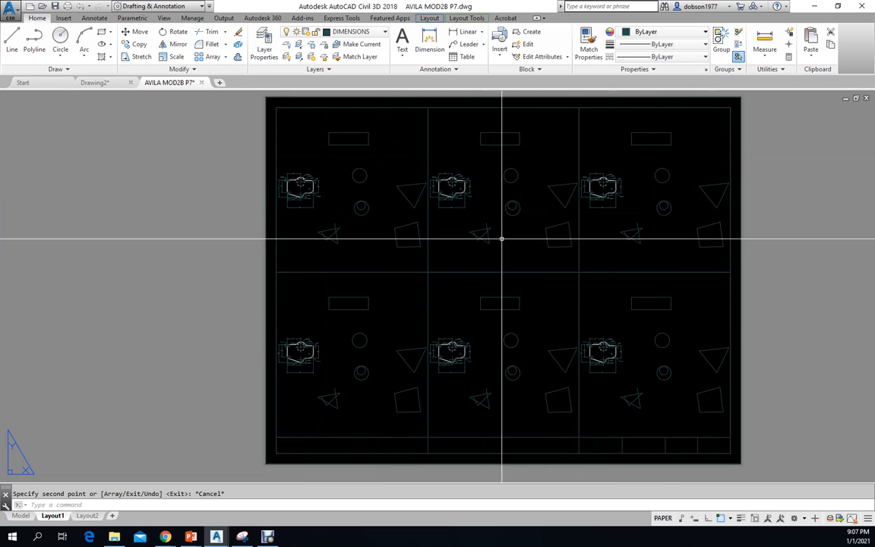
# Activate the upper-left viewport, frame the dimensioned plate drawing centrally in it, and lock the viewport.
pyautogui.doubleClick(332, 189)
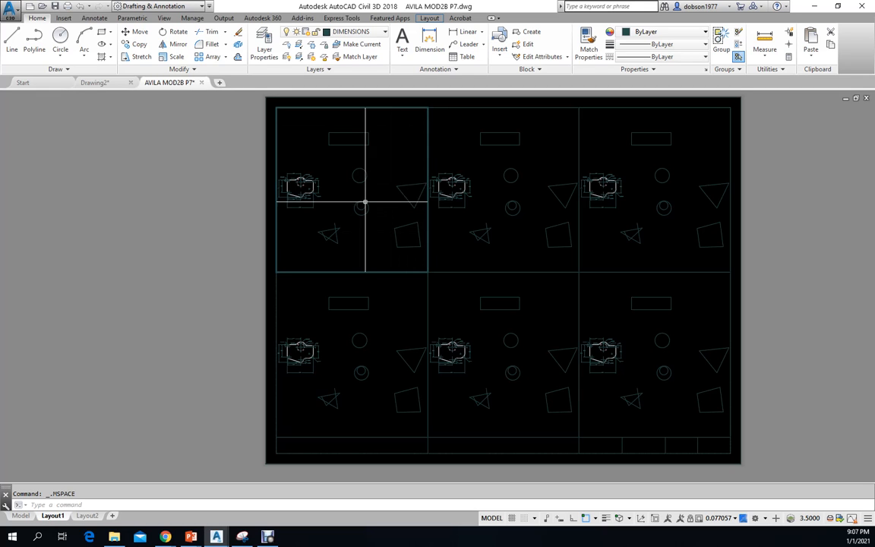
pyautogui.moveTo(329, 186); pyautogui.dragTo(359, 188, button='middle')
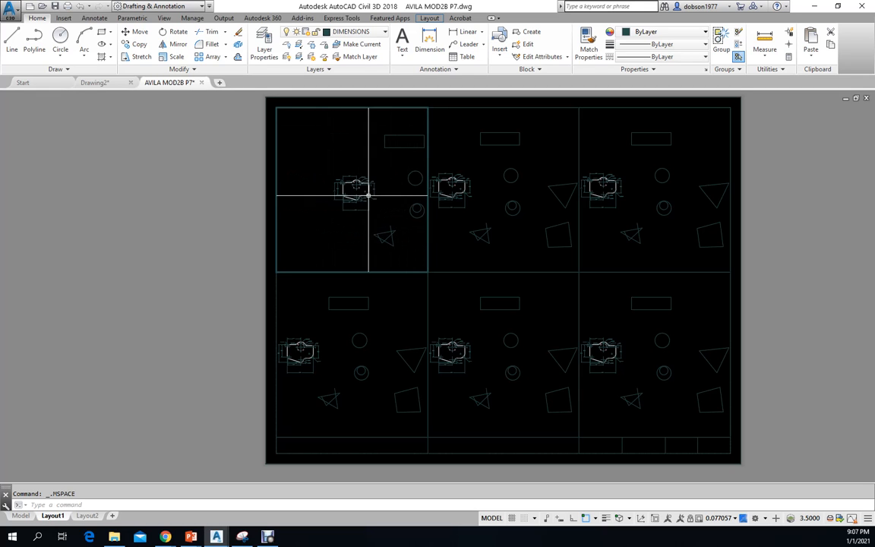
pyautogui.scroll(4, 372, 197)
pyautogui.moveTo(376, 171); pyautogui.dragTo(389, 204, button='middle')
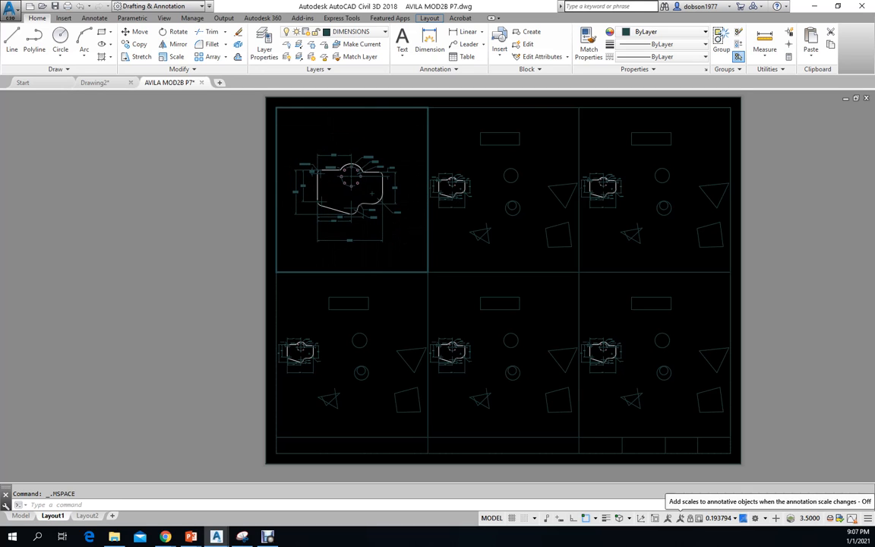
pyautogui.click(690, 518)
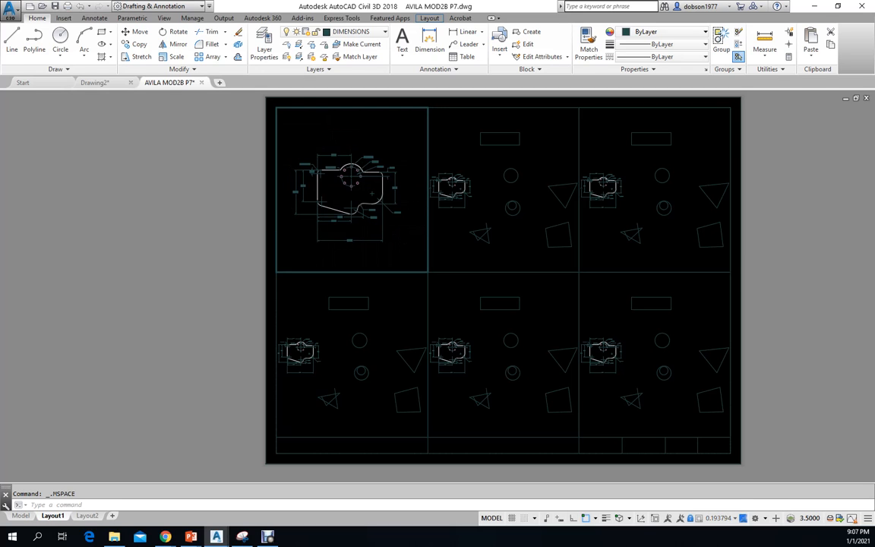
# Activate the upper-middle viewport and frame only the rectangle, enlarged near the panel's centre.
pyautogui.hotkey('ctrl', 'r')
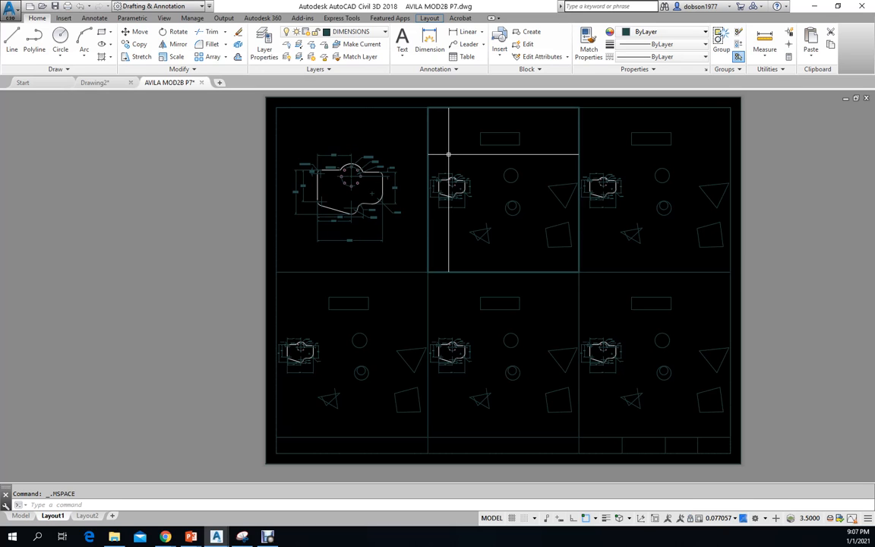
pyautogui.scroll(4, 511, 137)
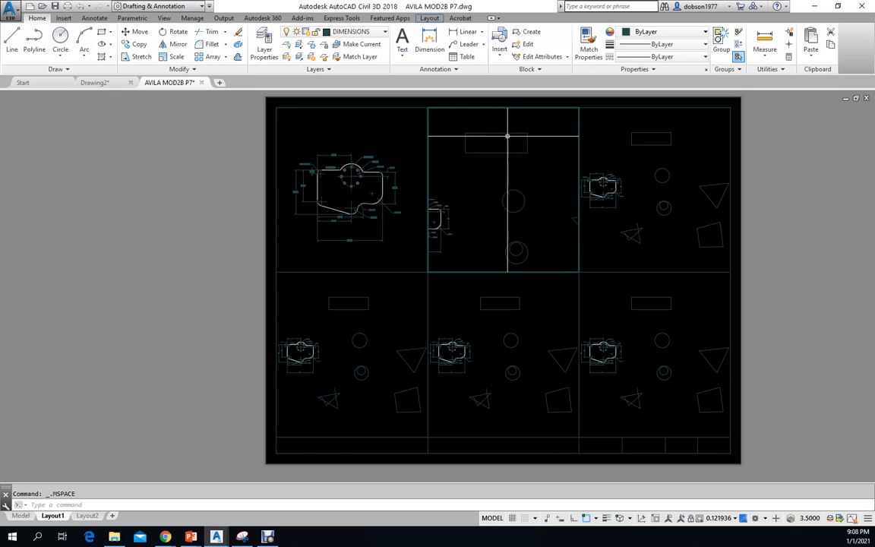
pyautogui.moveTo(508, 141); pyautogui.dragTo(507, 183, button='middle')
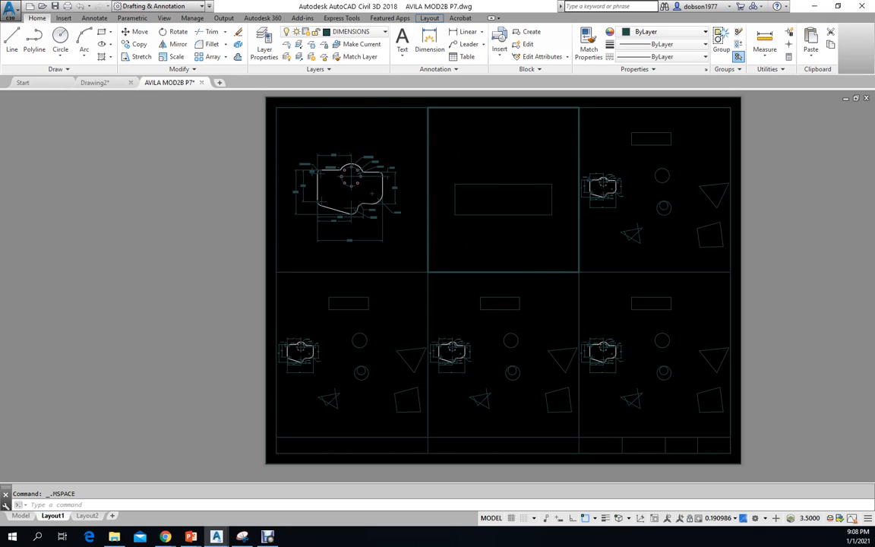
# Activate the upper-right viewport and frame only the upper single circle, enlarged to fill most of the panel.
pyautogui.click(646, 182)
pyautogui.click(664, 172)
pyautogui.scroll(5, 666, 181)
pyautogui.moveTo(663, 195); pyautogui.dragTo(663, 195, button='middle')
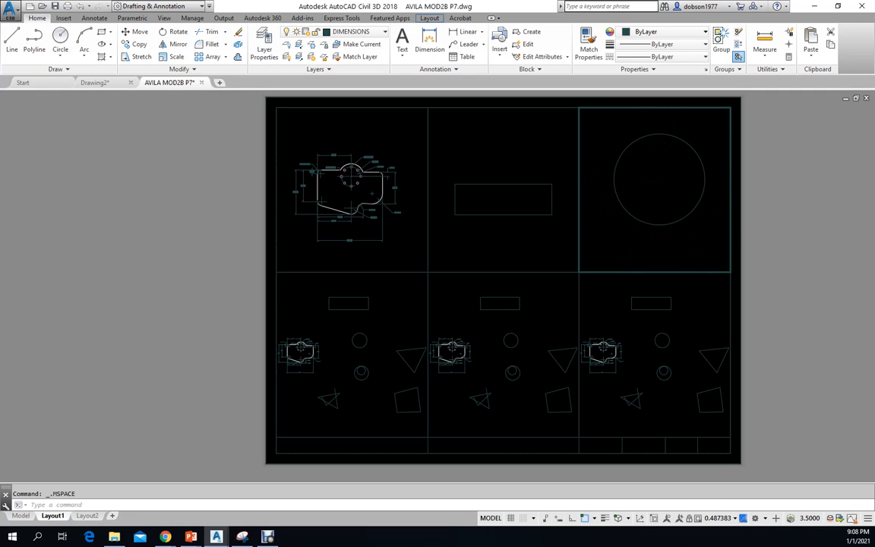
# Activate the lower-right viewport and frame only the two nested circles, enlarged near the panel's centre.
pyautogui.doubleClick(790, 228)
pyautogui.doubleClick(644, 346)
pyautogui.scroll(5, 672, 388)
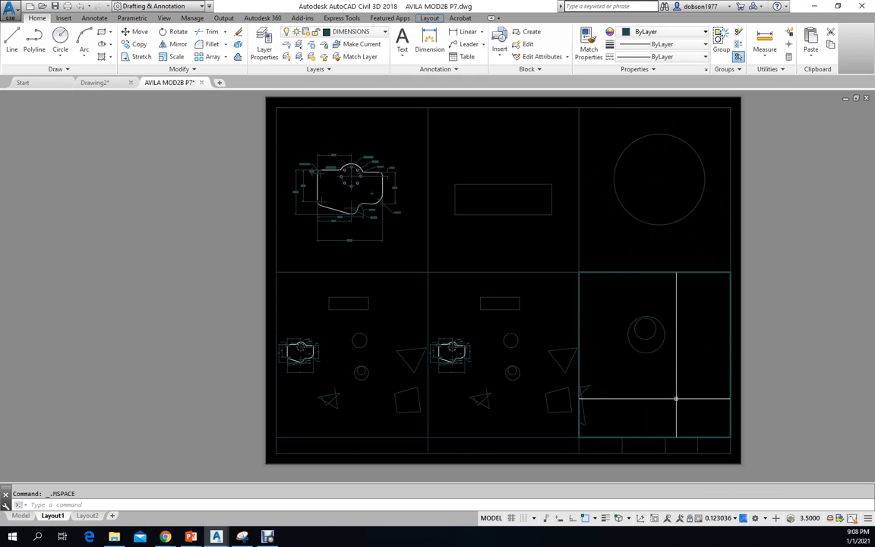
pyautogui.scroll(3, 646, 357)
pyautogui.moveTo(644, 352); pyautogui.dragTo(649, 370, button='middle')
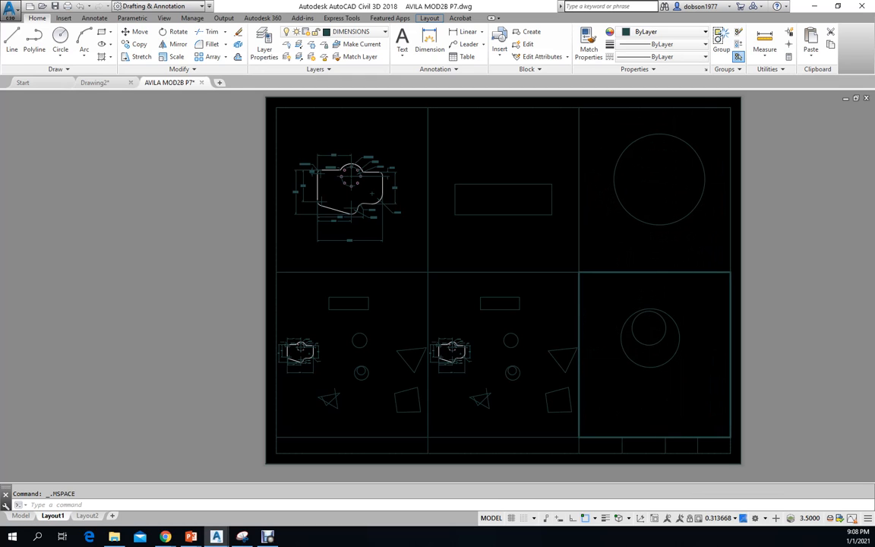
# Activate the lower-middle viewport, erase the triangle, and frame only the star-like line figure enlarged in the panel.
pyautogui.click(513, 363)
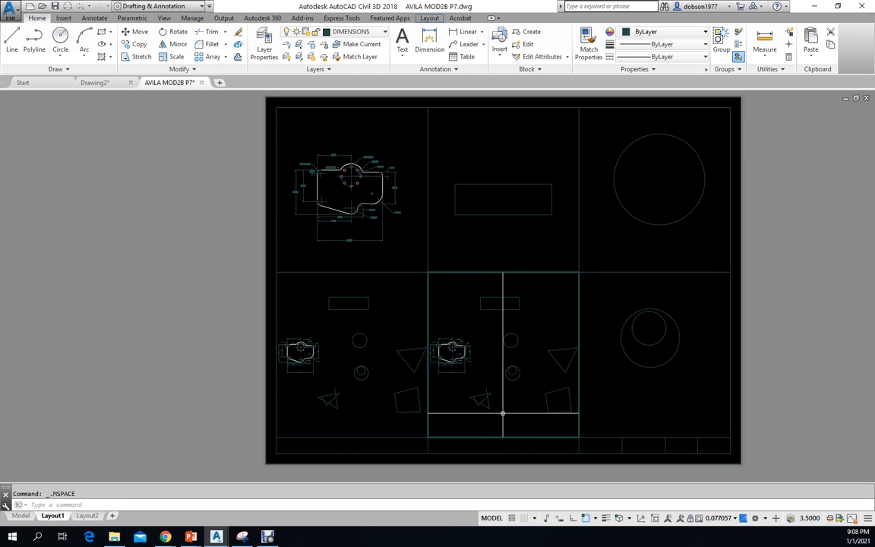
pyautogui.click(557, 364)
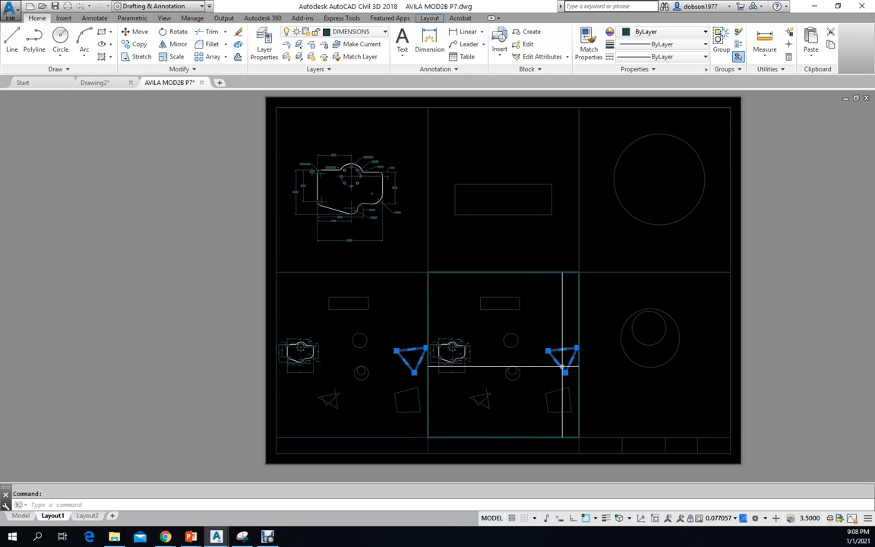
pyautogui.write('e')
pyautogui.press('Return')
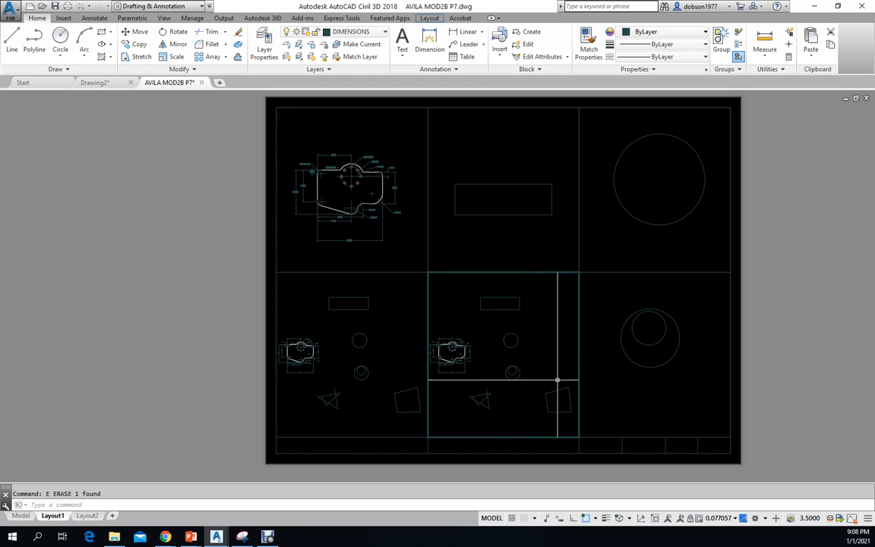
pyautogui.scroll(5, 528, 378)
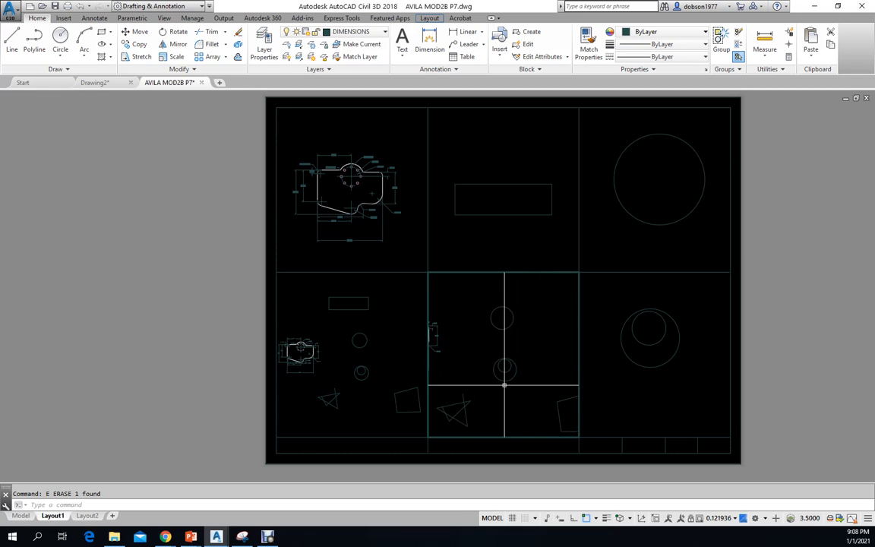
pyautogui.scroll(3, 537, 353)
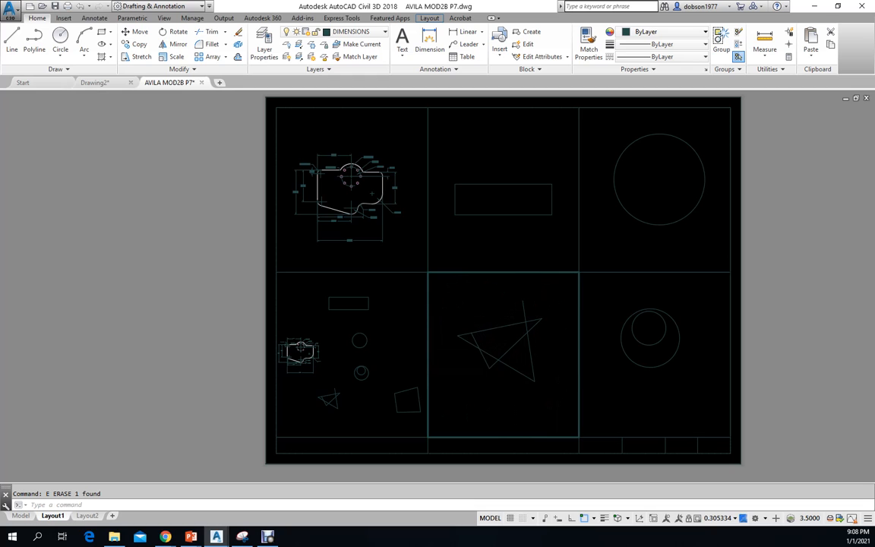
# Activate the lower-left viewport and frame only the four-sided polygon, enlarged to fill most of the panel.
pyautogui.click(396, 366)
pyautogui.scroll(4, 398, 368)
pyautogui.moveTo(396, 366); pyautogui.dragTo(305, 274, button='middle')
pyautogui.scroll(3, 373, 341)
pyautogui.moveTo(342, 338); pyautogui.dragTo(374, 317, button='middle')
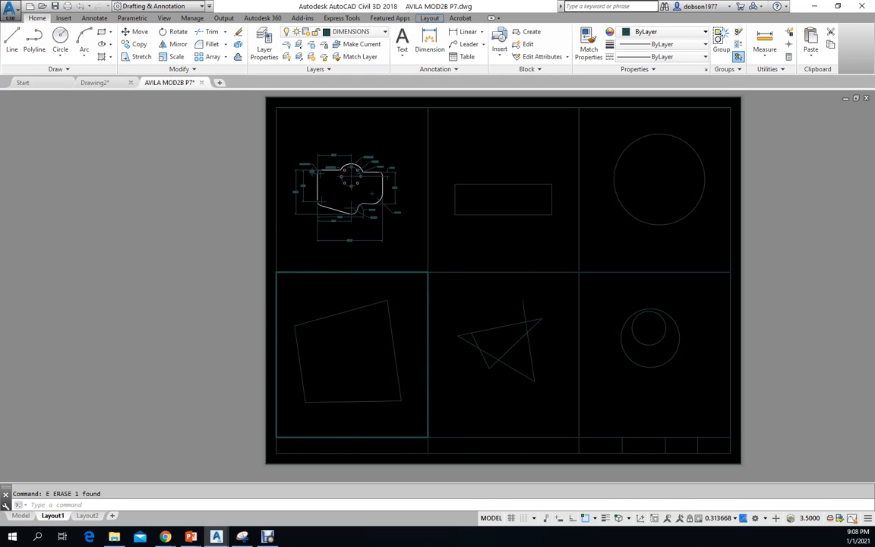
# Activate the lower-right viewport, lock its view, and return to paper space.
pyautogui.click(669, 399)
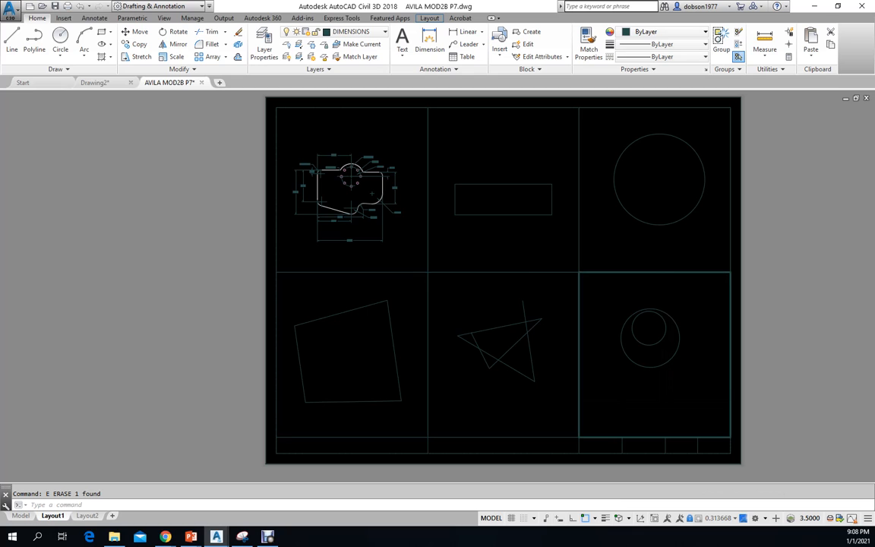
pyautogui.doubleClick(270, 277)
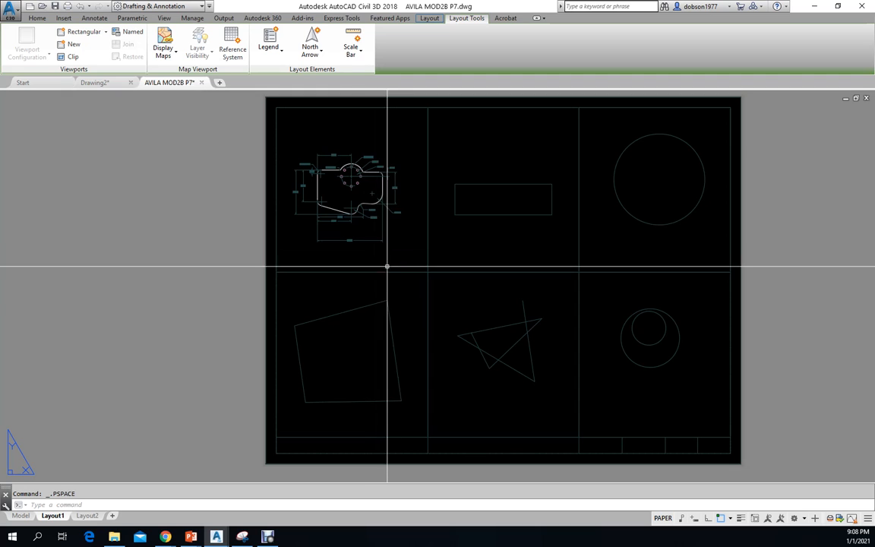
# Activate the locked upper-left viewport and zoom in and out to test its view lock.
pyautogui.doubleClick(418, 220)
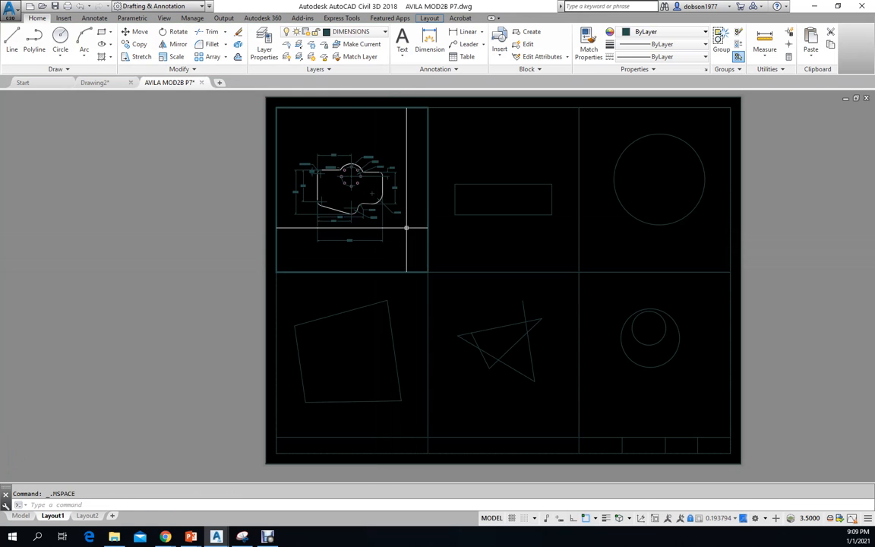
pyautogui.scroll(-2, 357, 188)
pyautogui.scroll(6, 354, 192)
pyautogui.scroll(-5, 401, 192)
pyautogui.scroll(4, 360, 186)
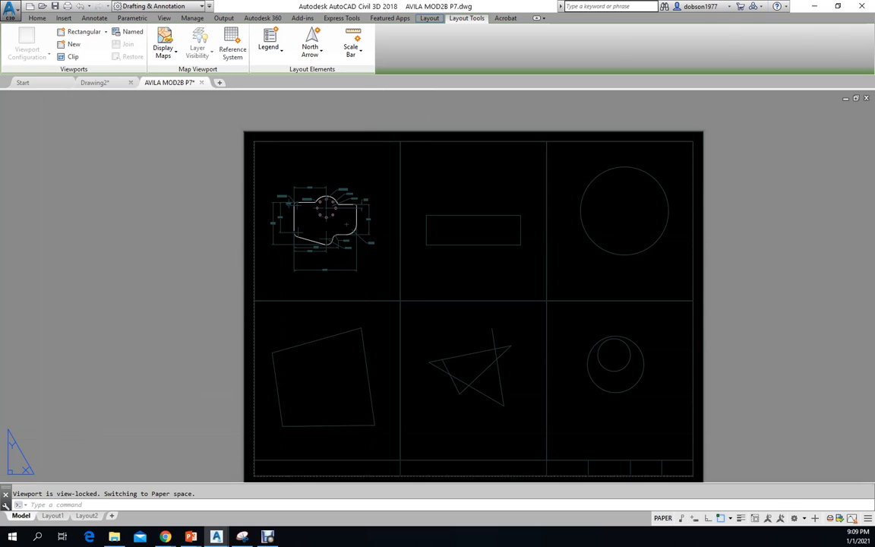
# Draw a large solid donut with inside diameter 0 over the plate in model space, and view it in Layout1.
pyautogui.click(20, 516)
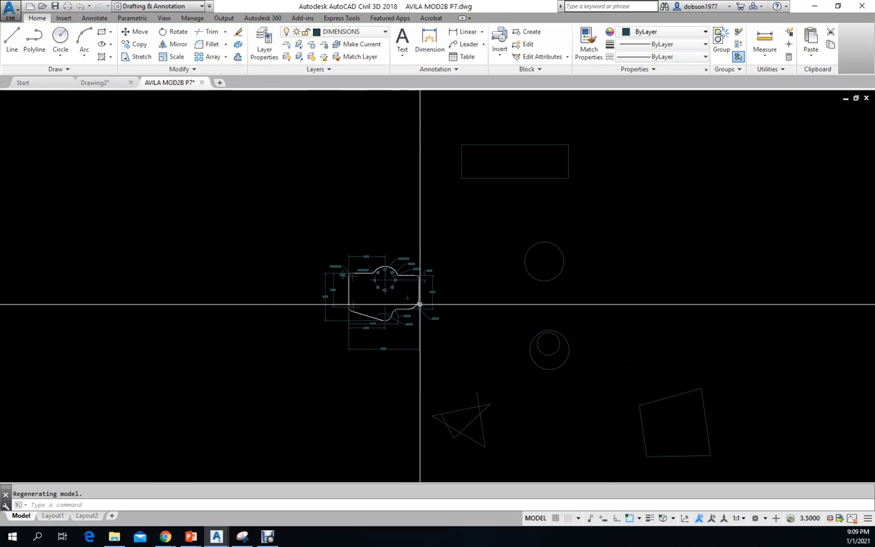
pyautogui.write('do')
pyautogui.press('Return')
pyautogui.write('0')
pyautogui.press('Return')
pyautogui.click(354, 232)
pyautogui.click(536, 300)
pyautogui.click(460, 287)
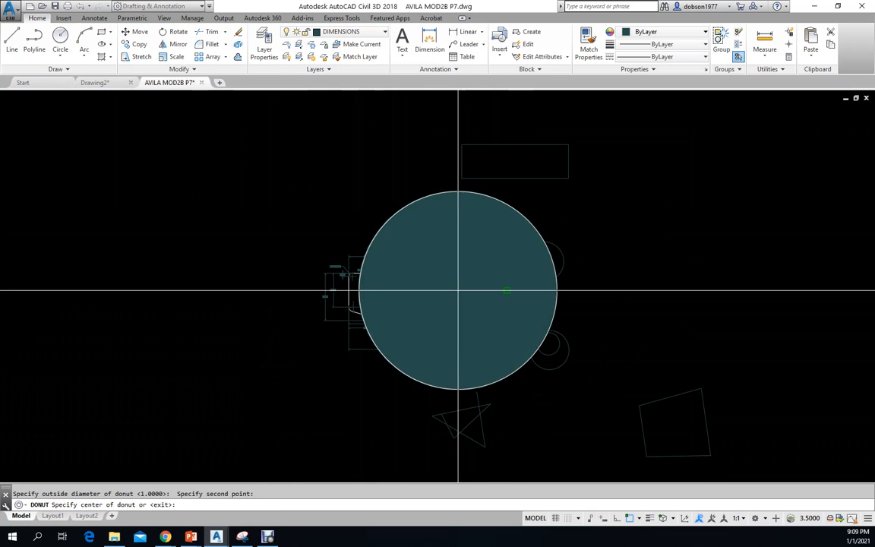
pyautogui.press('Escape')
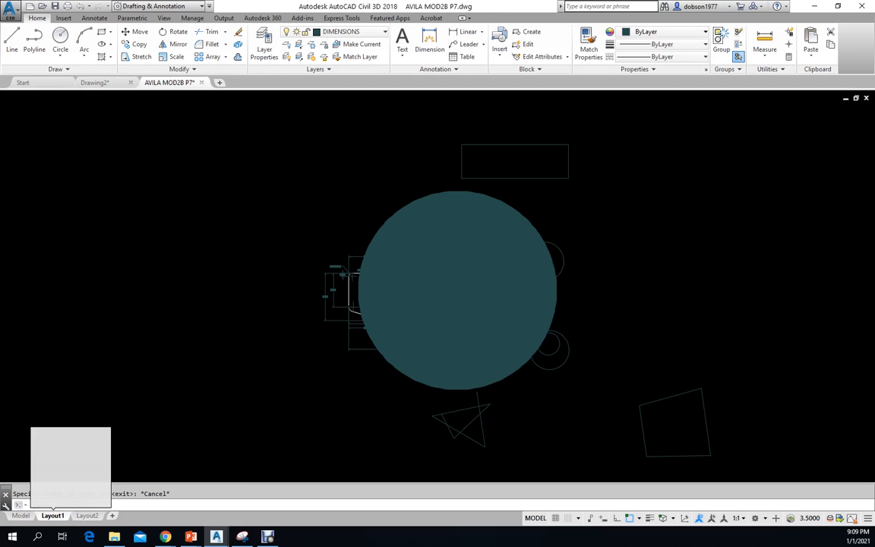
pyautogui.click(52, 516)
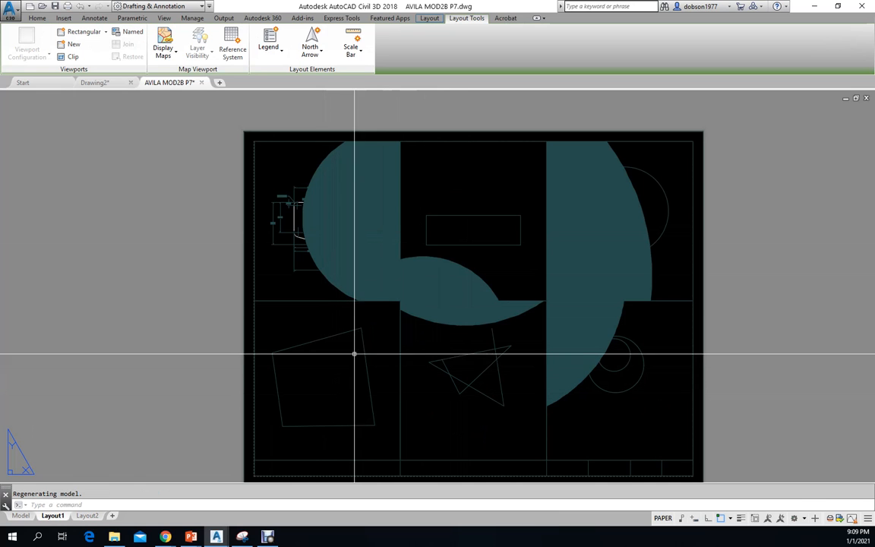
# Scale the donut in model space by a factor of .5 about a point inside it.
pyautogui.click(20, 515)
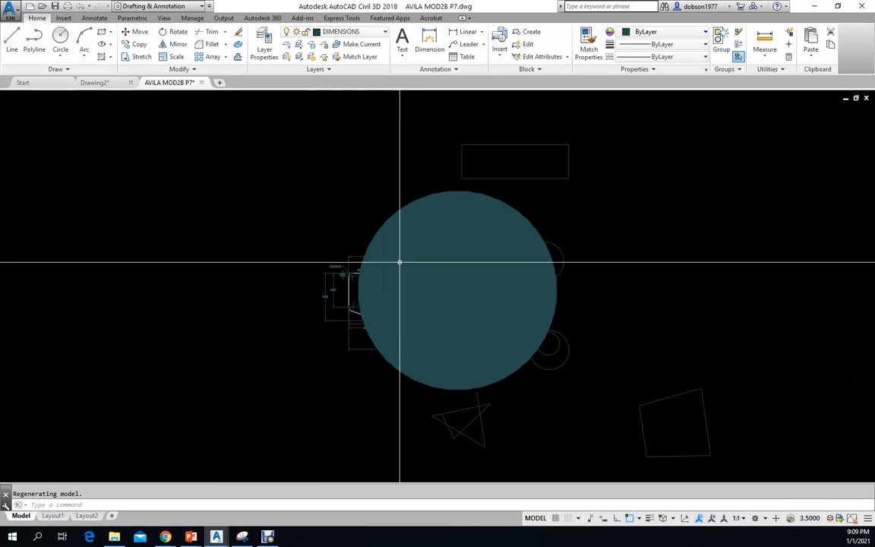
pyautogui.write('sc')
pyautogui.press('Return')
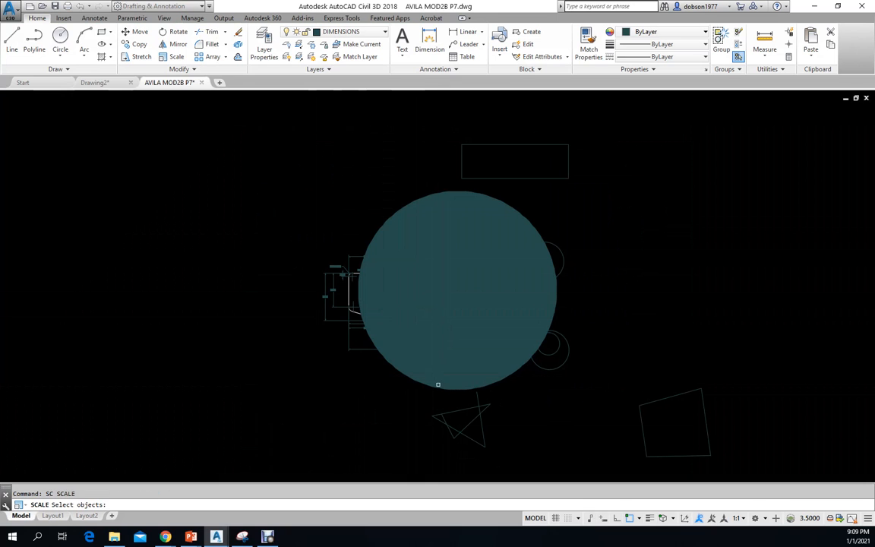
pyautogui.click(440, 388)
pyautogui.press('Return')
pyautogui.click(407, 290)
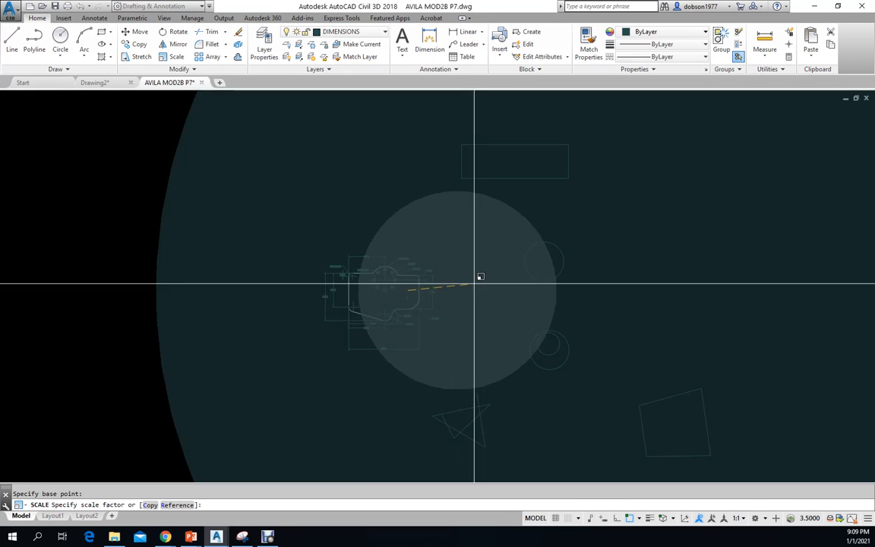
pyautogui.write('.5')
pyautogui.press('Return')
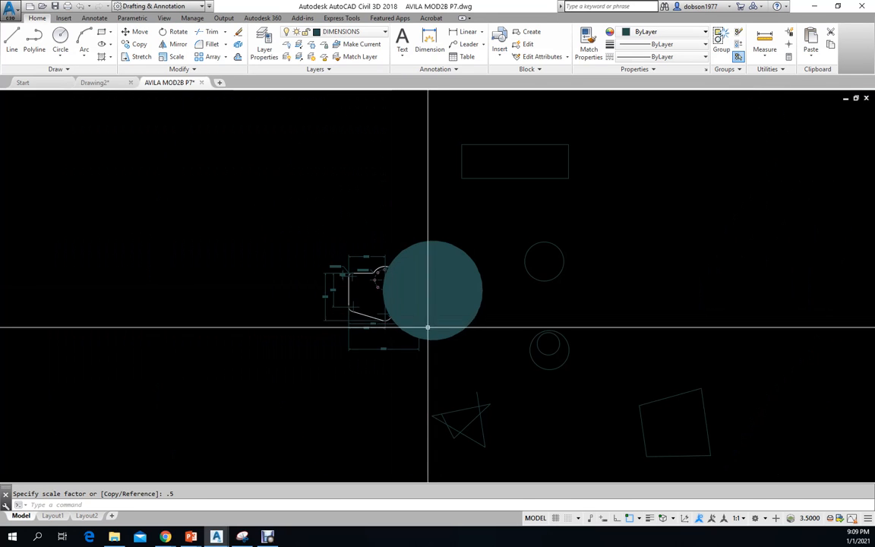
# Move the donut to the right, mostly off the dimensioned plate, and view the change in Layout1.
pyautogui.write('m')
pyautogui.press('Return')
pyautogui.click(494, 295)
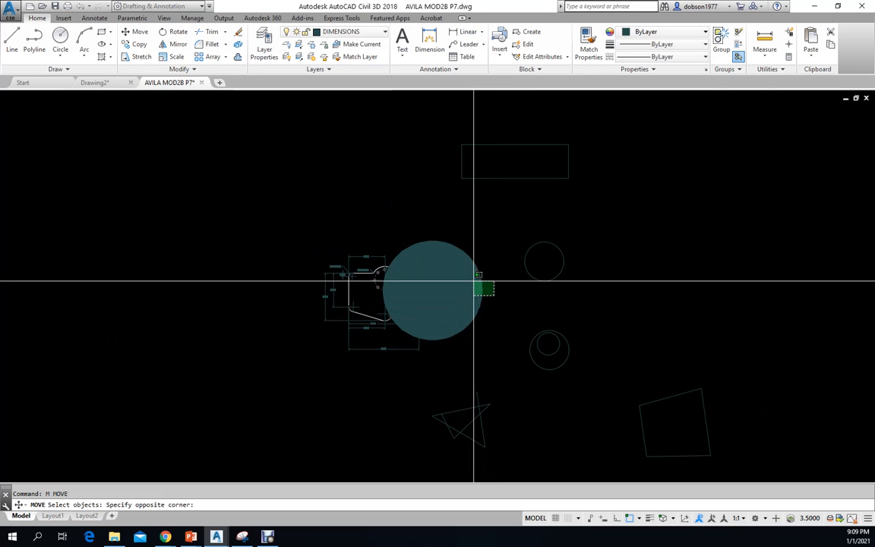
pyautogui.click(472, 279)
pyautogui.press('Return')
pyautogui.click(511, 319)
pyautogui.click(543, 321)
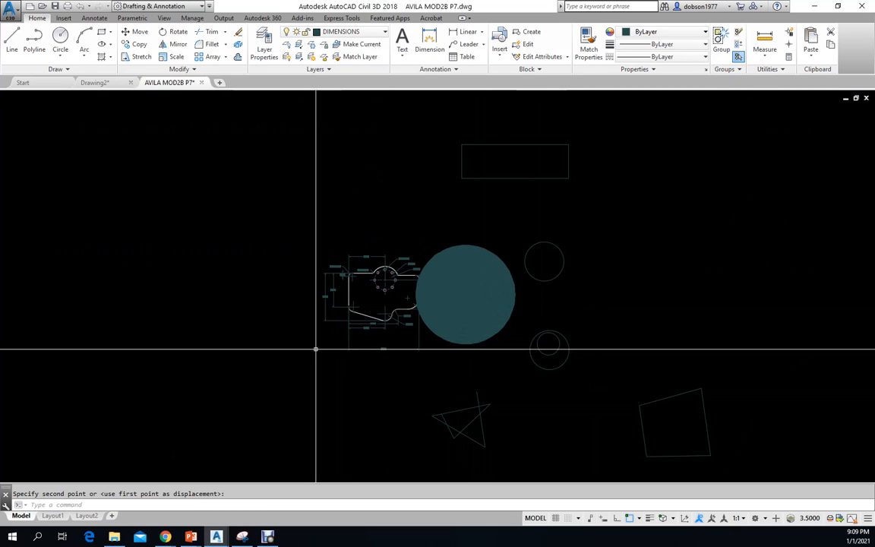
pyautogui.click(53, 516)
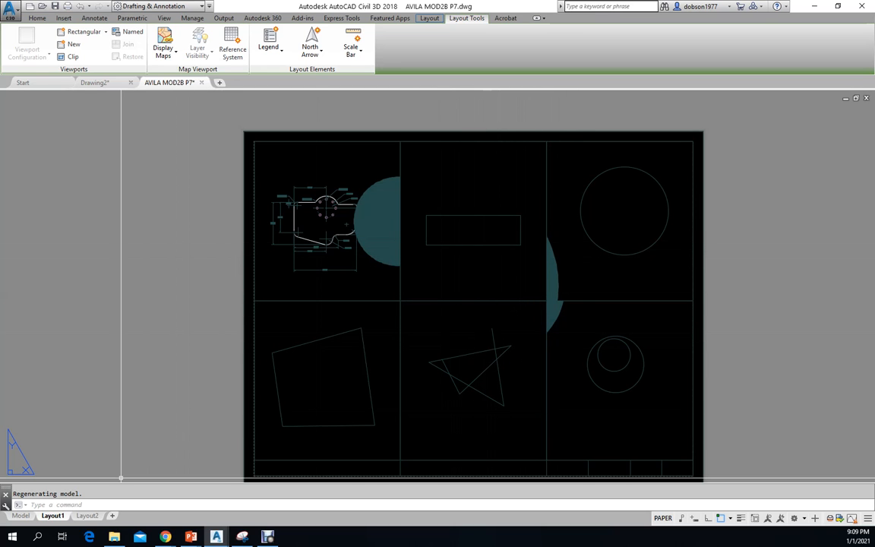
# Return to model space and bring all the shapes into view.
pyautogui.click(21, 515)
pyautogui.scroll(-2, 508, 258)
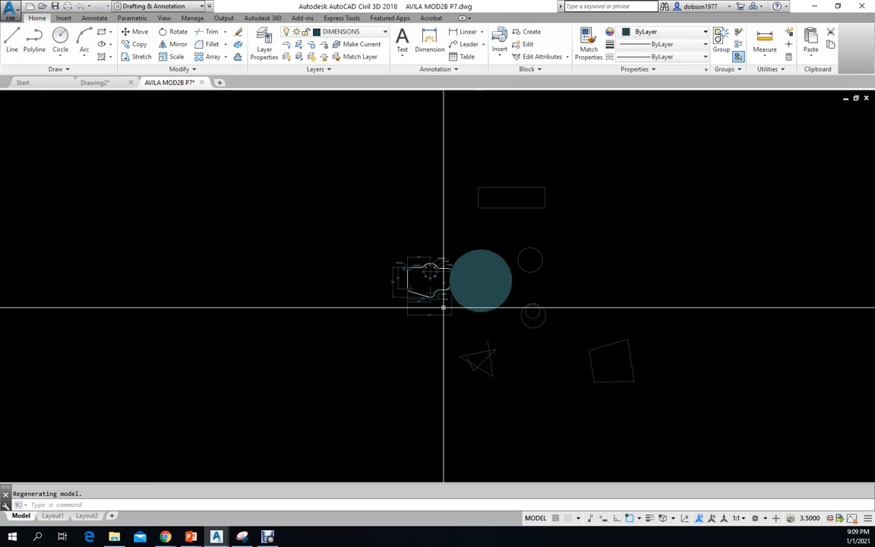
pyautogui.scroll(4, 473, 283)
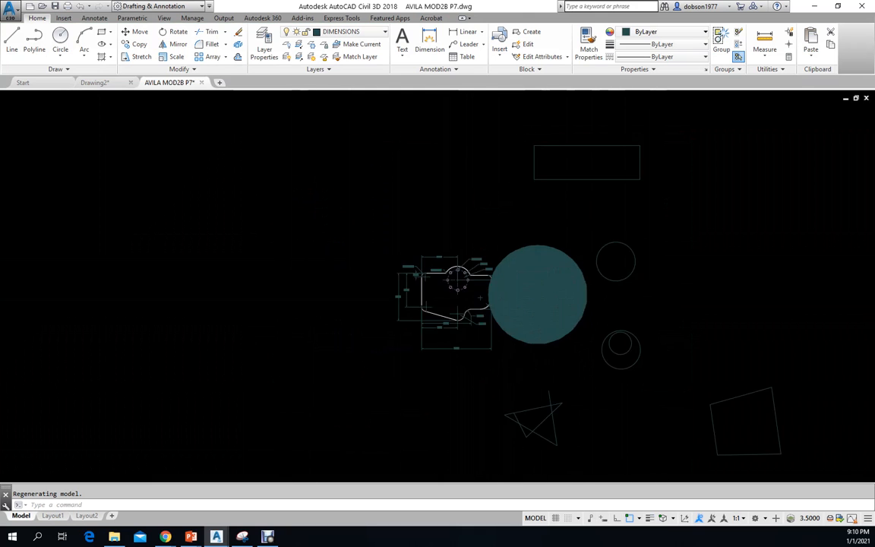
pyautogui.scroll(-8, 473, 283)
pyautogui.click(617, 377)
pyautogui.click(492, 207)
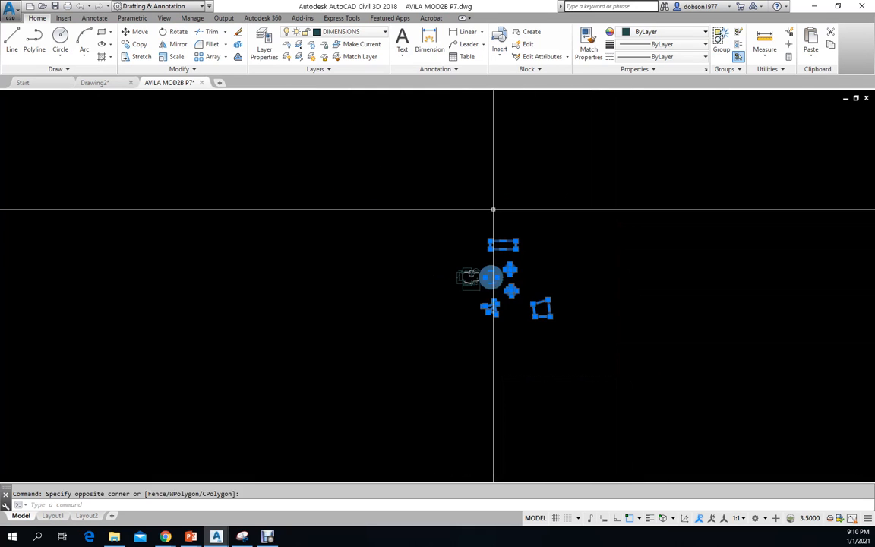
pyautogui.press('Escape')
# Erase the rectangle, circles, donut and star-like figure beside the dimensioned plate.
pyautogui.scroll(4, 500, 275)
pyautogui.write('e')
pyautogui.press('Return')
pyautogui.click(598, 164)
pyautogui.click(502, 377)
pyautogui.press('Return')
# Erase the remaining four-sided polygon from model space and display Layout1.
pyautogui.press('Return')
pyautogui.click(697, 406)
pyautogui.press('Escape')
pyautogui.scroll(4, 480, 286)
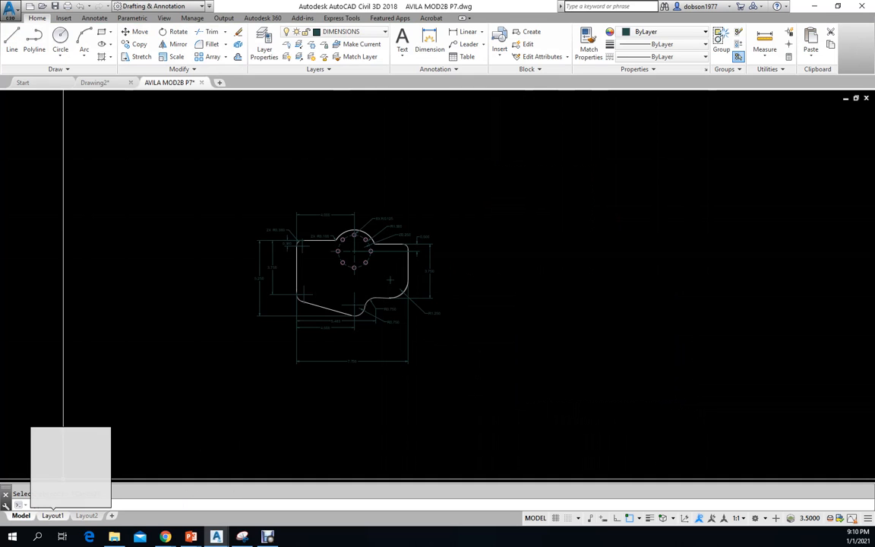
pyautogui.click(52, 515)
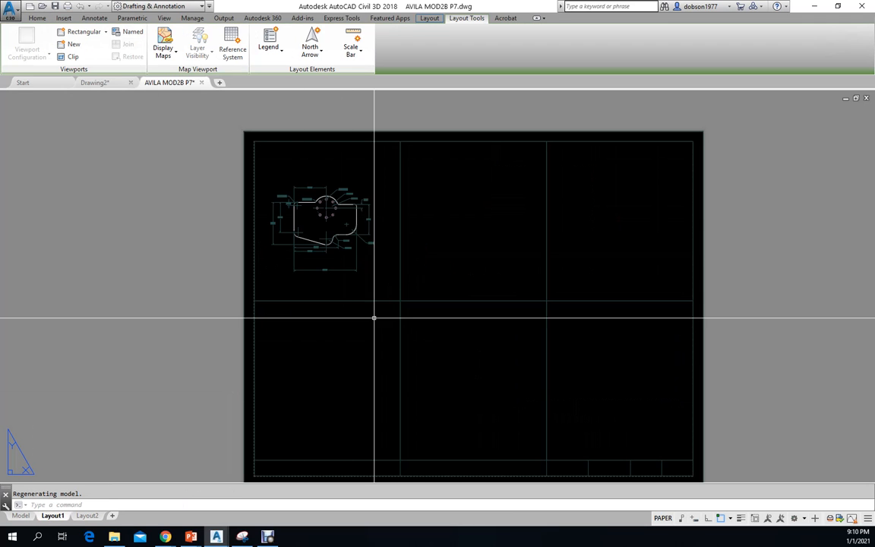